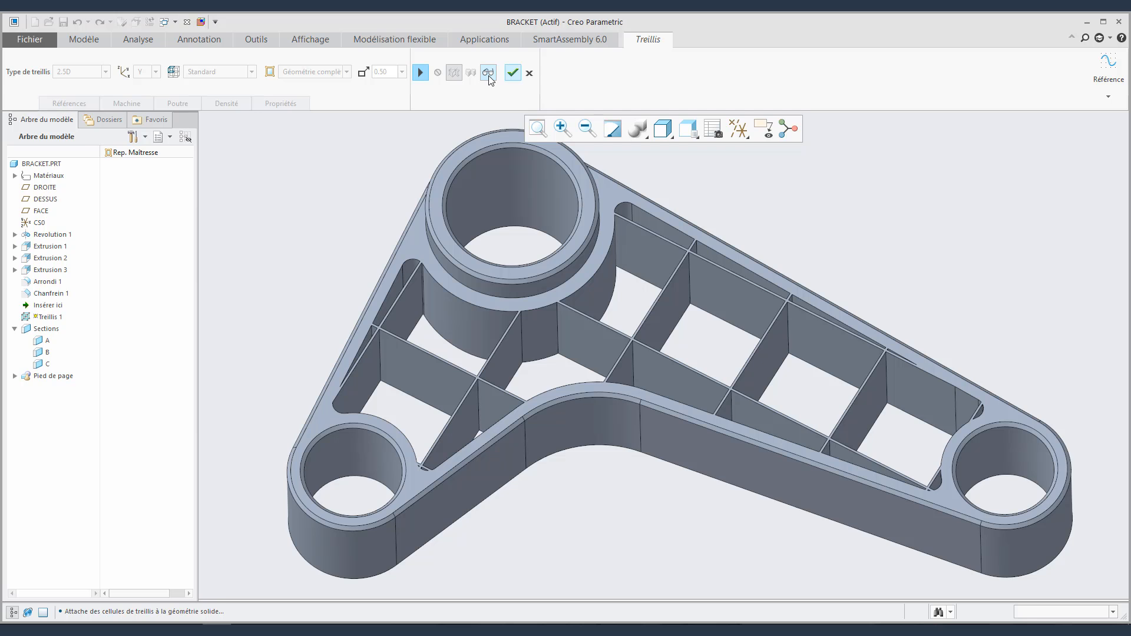
Resume the 2.5D lattice definition, set its cell scale to 0.5 and change the cell shape to Triangulaire.
click(420, 72)
click(401, 71)
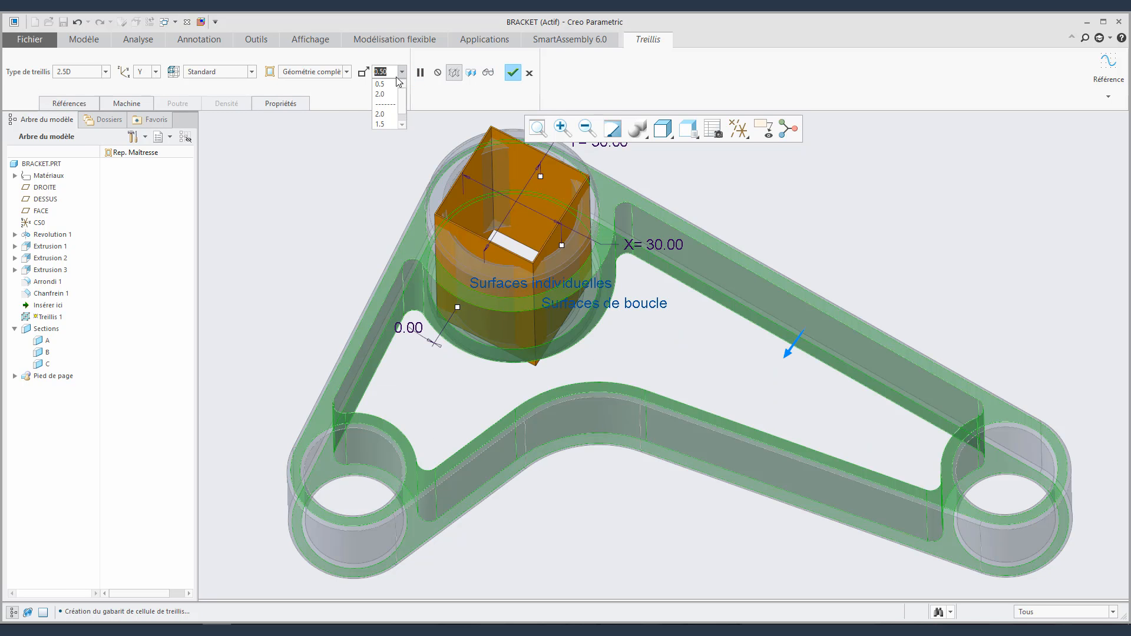
click(394, 85)
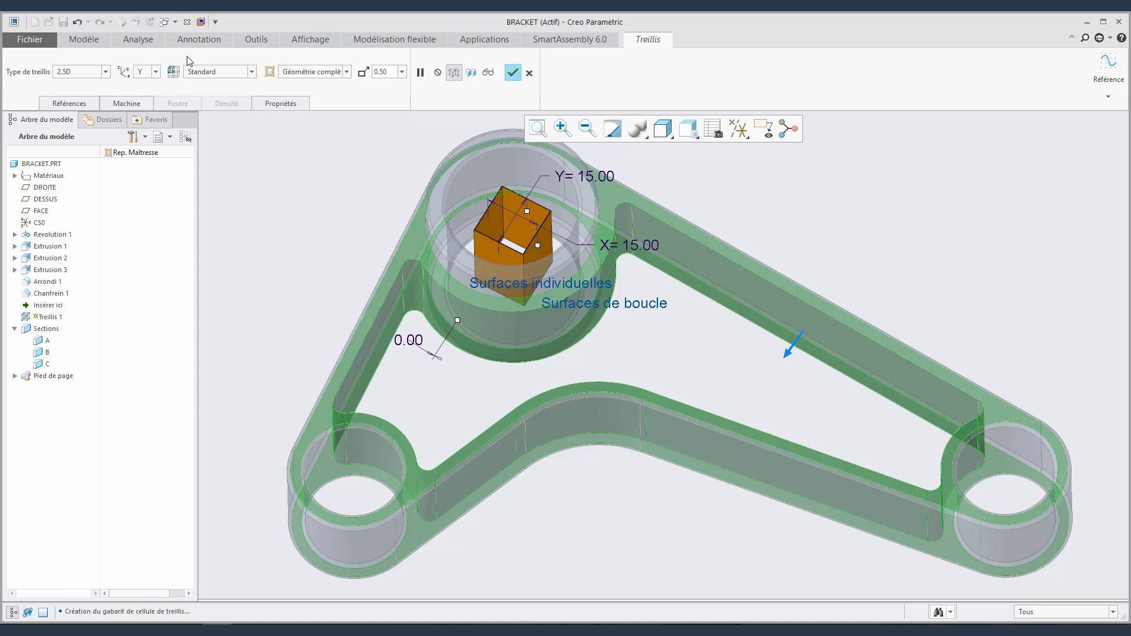
click(130, 103)
click(206, 131)
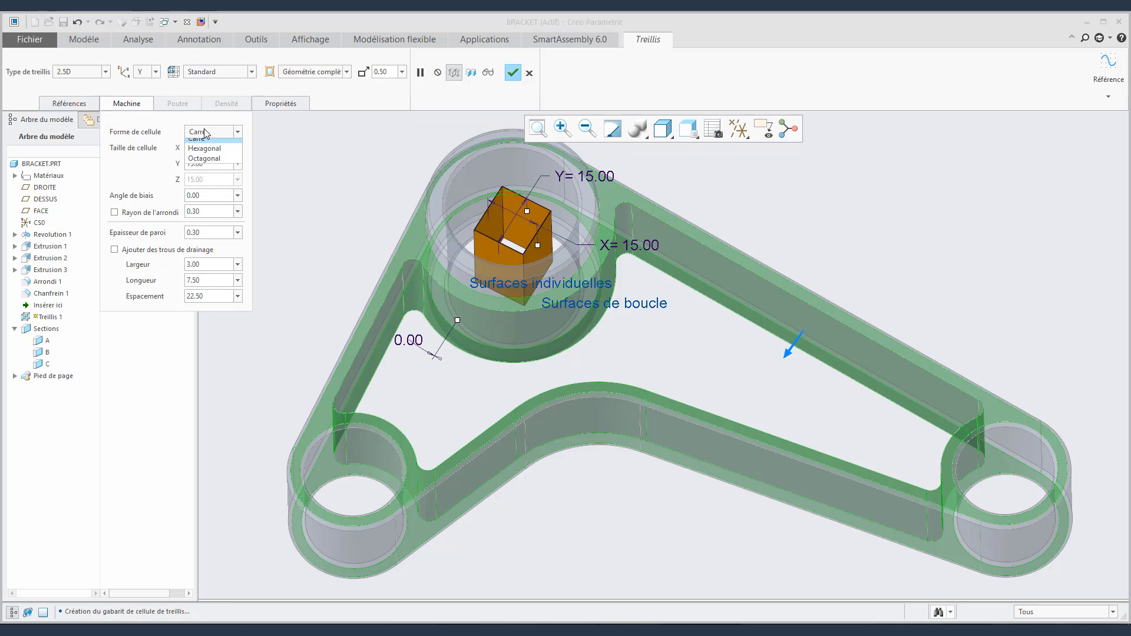
click(212, 146)
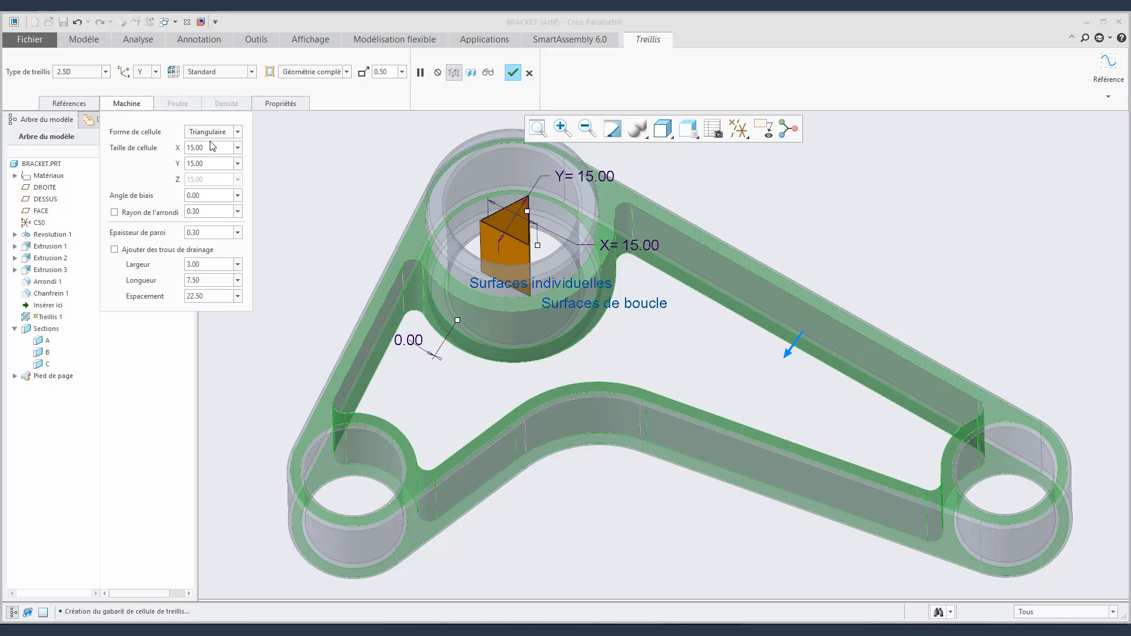
scroll(507, 218, down, 8)
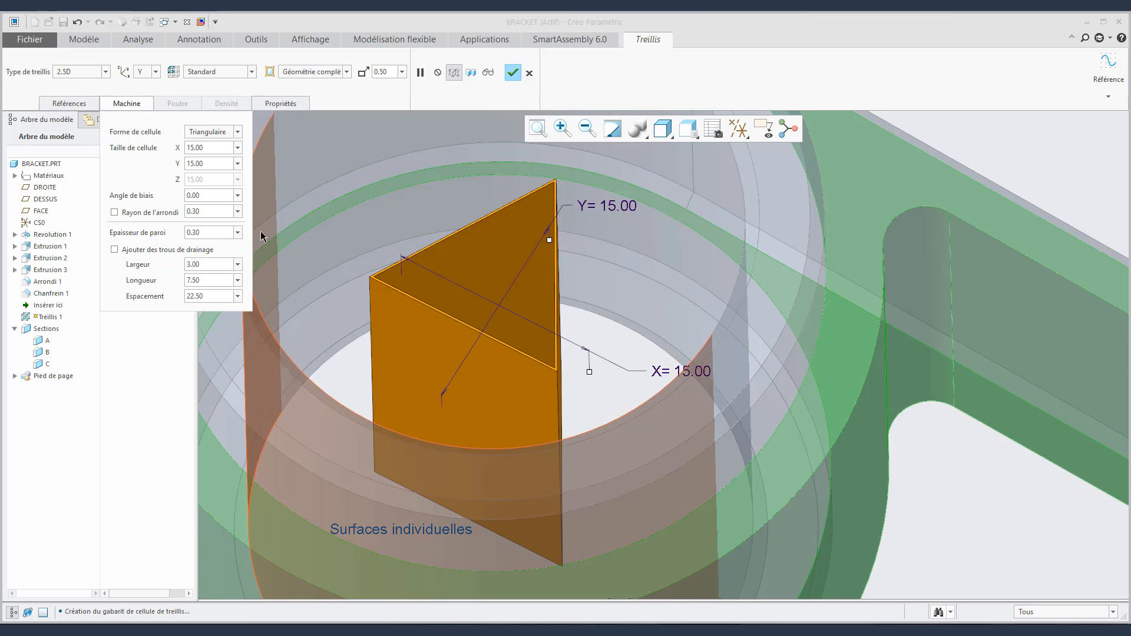
Enable the fillet radius of the triangular cell at 0.5 and set the wall thickness to 1.
click(125, 214)
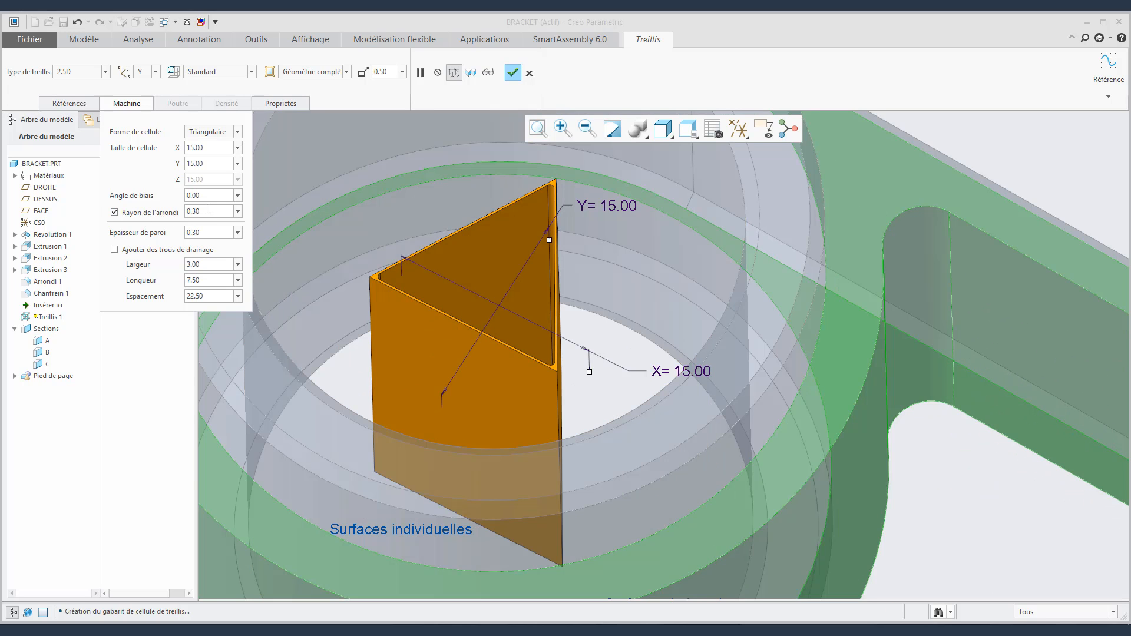
text(0.5)
key(Return)
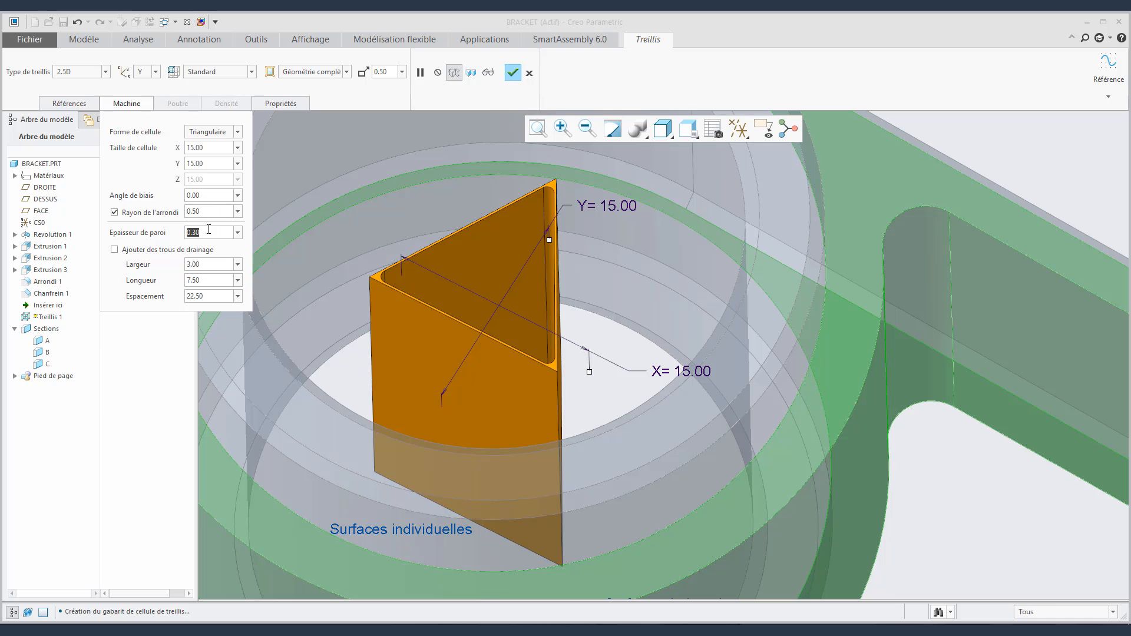
text(1)
key(Return)
scroll(398, 220, up, 5)
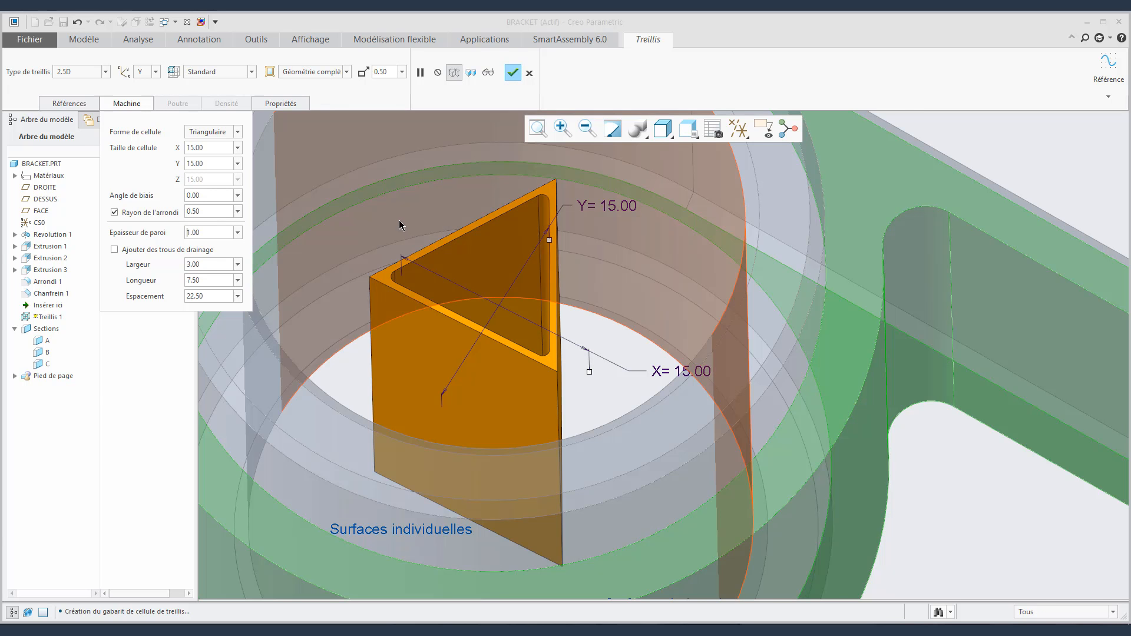
Preview the triangular lattice inside the bracket and inspect its cells.
click(492, 74)
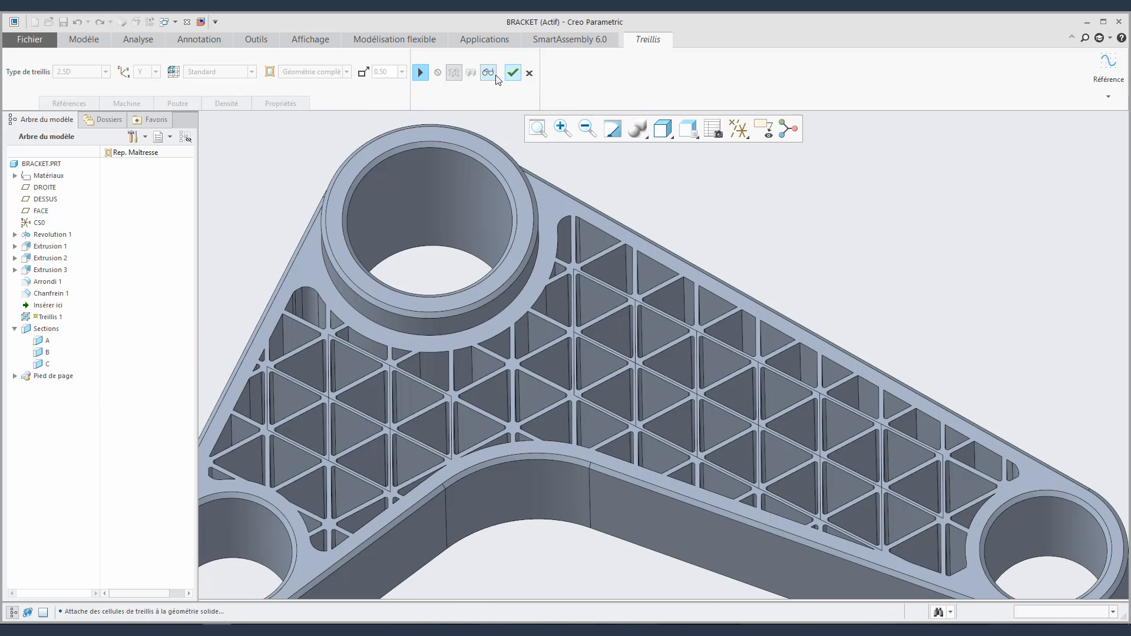
scroll(582, 204, up, 2)
mouse_move(582, 211)
middle_down()
mouse_move(539, 212)
mouse_move(635, 207)
mouse_move(584, 215)
middle_up()
scroll(583, 215, down, 1)
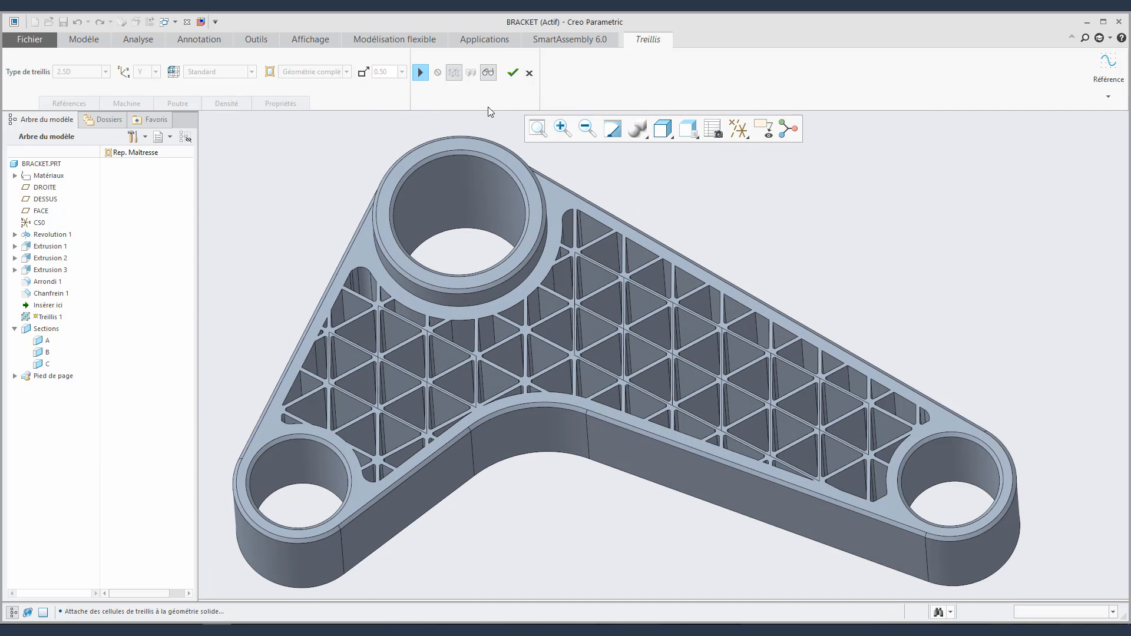
Change the cell arrangement to Quasi-radial, enlarge the cell's Y size to about 19 and preview the lattice.
click(421, 72)
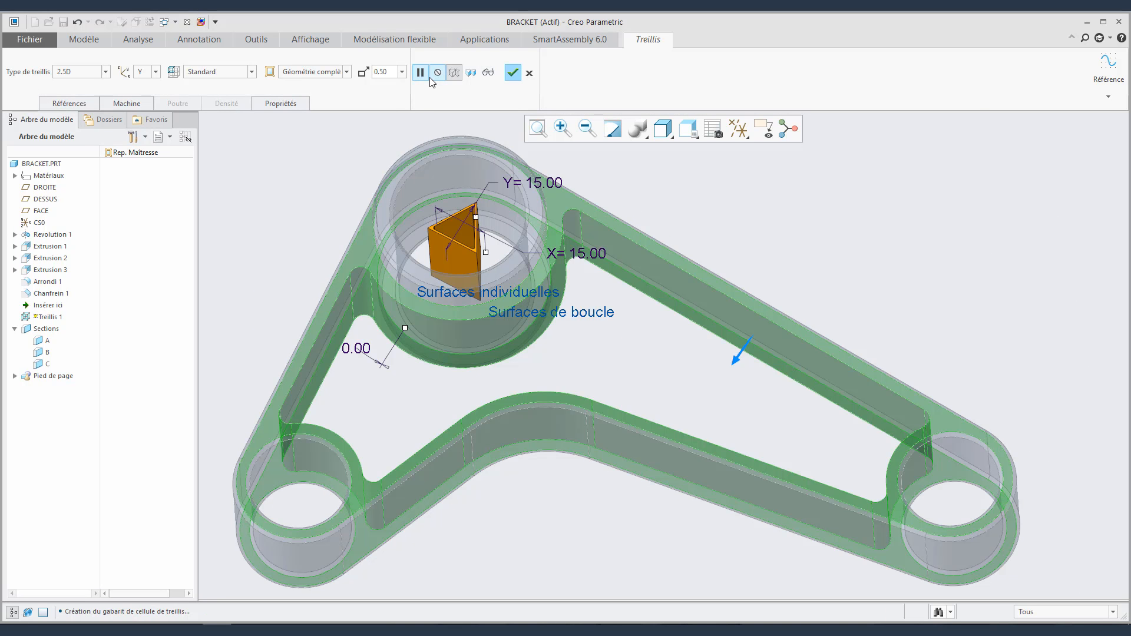
click(252, 71)
click(241, 91)
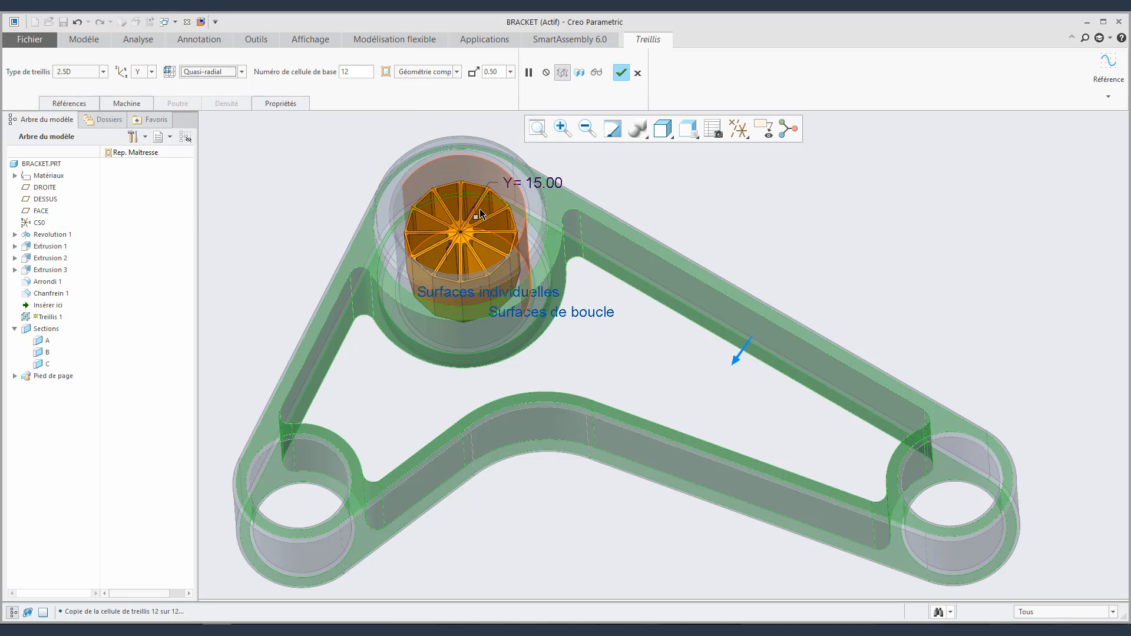
mouse_move(481, 214)
mouse_down()
mouse_move(485, 198)
mouse_move(488, 220)
mouse_up()
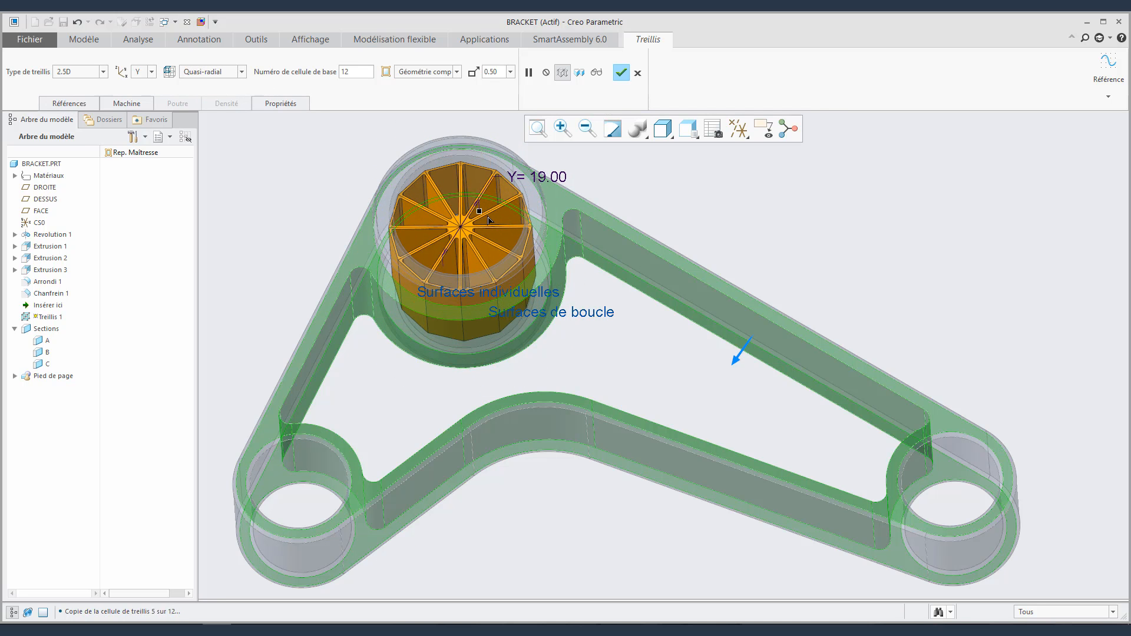
click(596, 72)
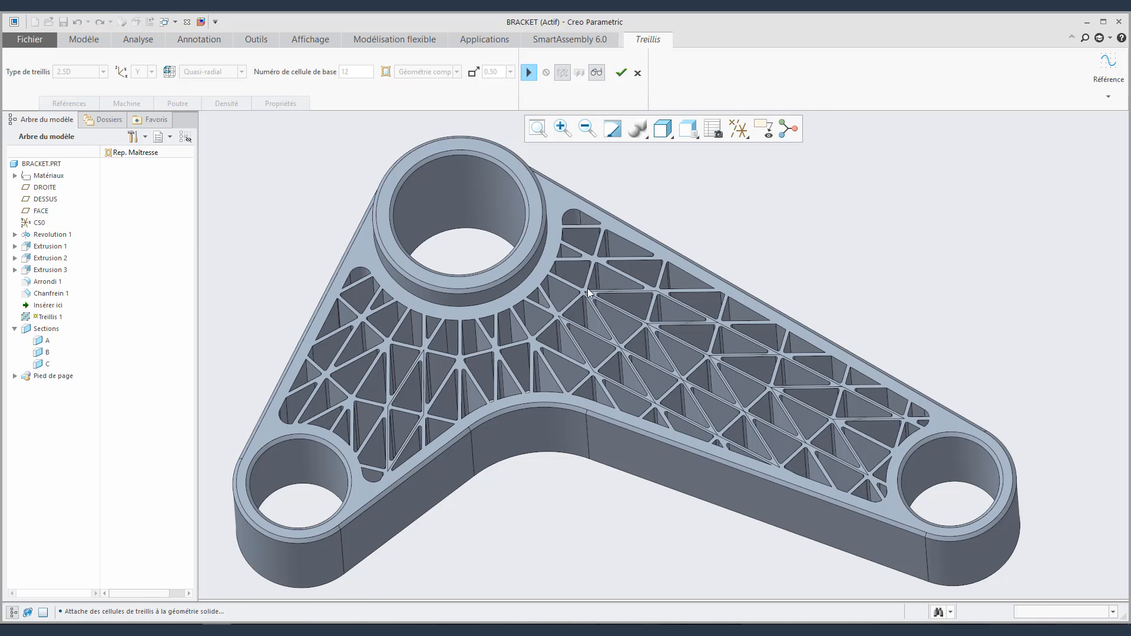
Change the cell arrangement to Chevron, rotate its skew angle to about 323 and preview the lattice.
click(528, 72)
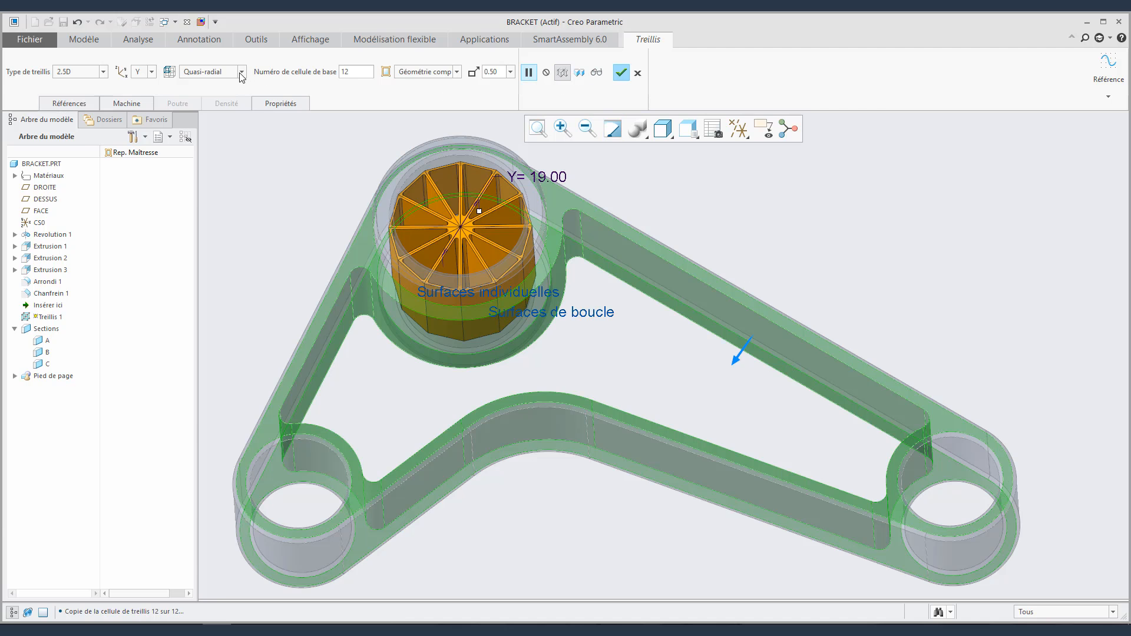
click(241, 72)
click(231, 105)
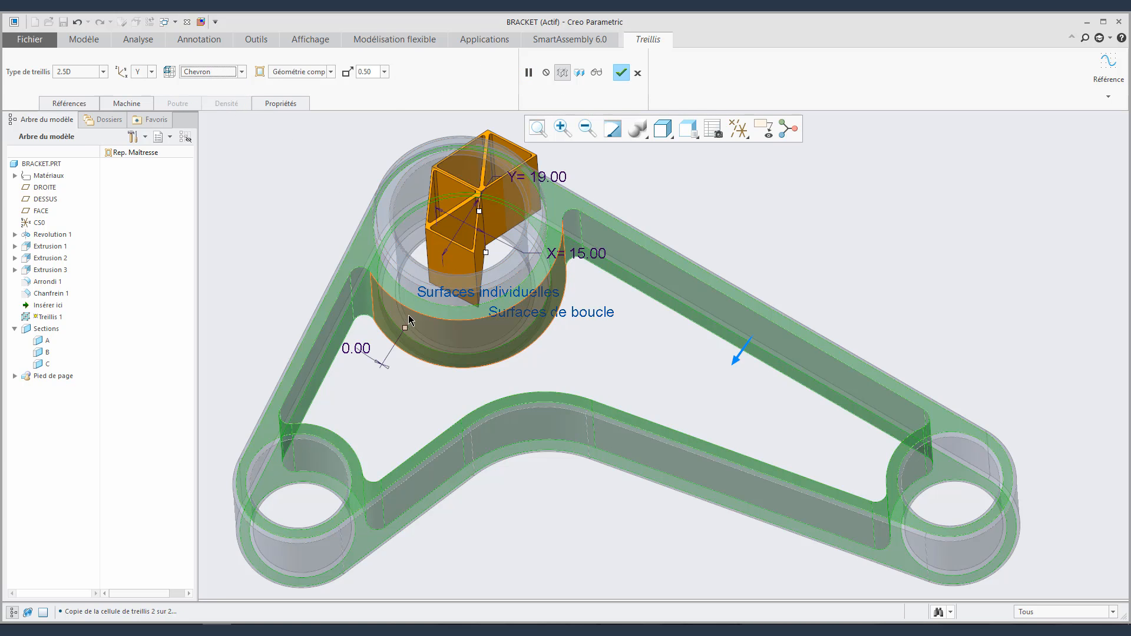
drag(406, 328, 471, 302)
click(596, 72)
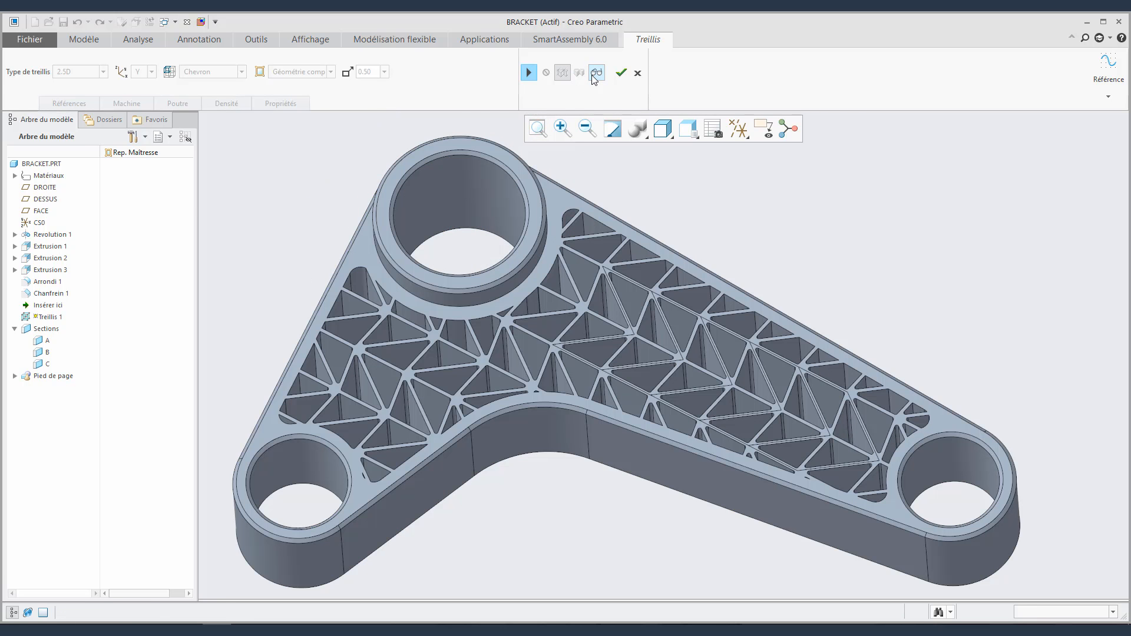
Return the cell arrangement to Standard and change the cell shape to Hexagonal.
click(528, 72)
click(226, 70)
click(200, 94)
click(127, 103)
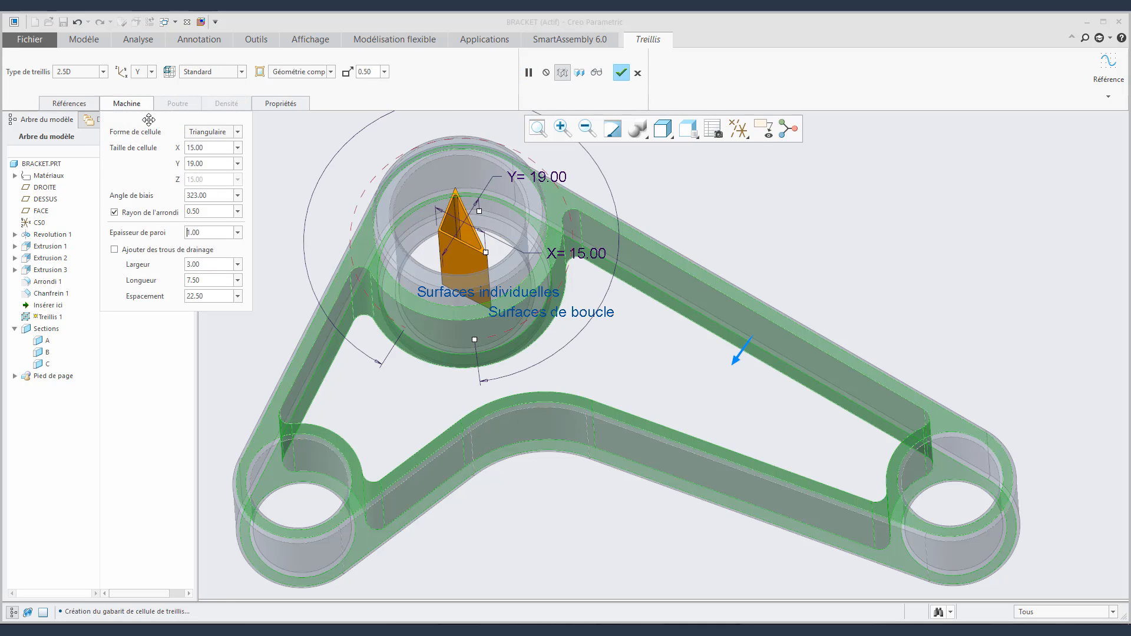
click(210, 131)
click(212, 168)
scroll(483, 221, down, 2)
Set the hexagonal cell's Y size to 15 and its skew angle to 0.
drag(477, 206, 480, 201)
double_click(207, 164)
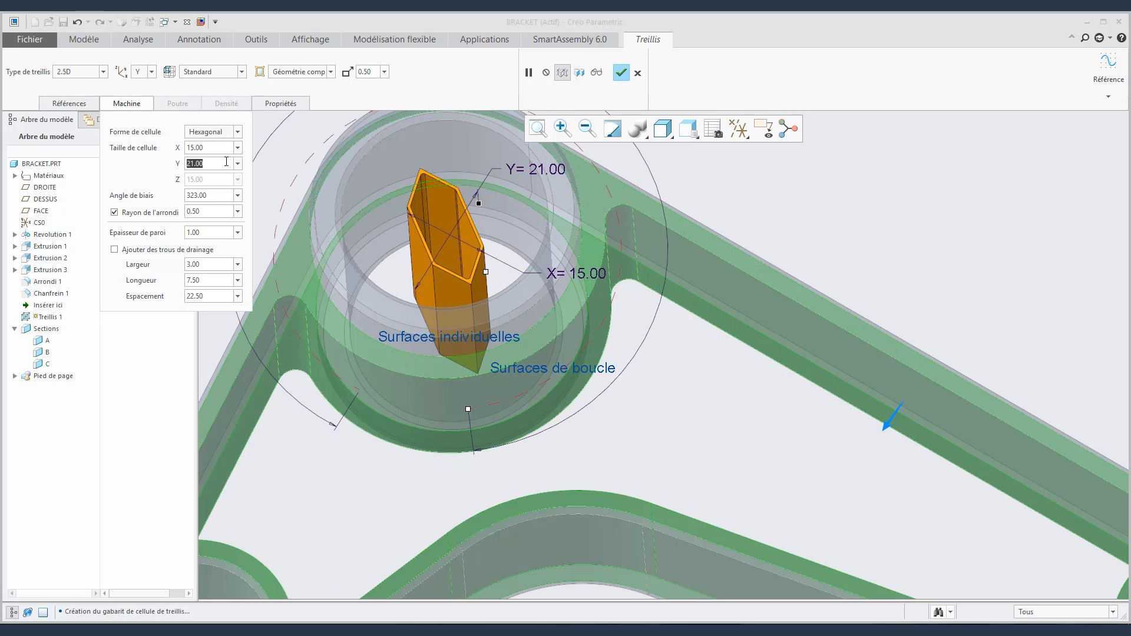
text(15)
double_click(219, 195)
text(0)
key(Return)
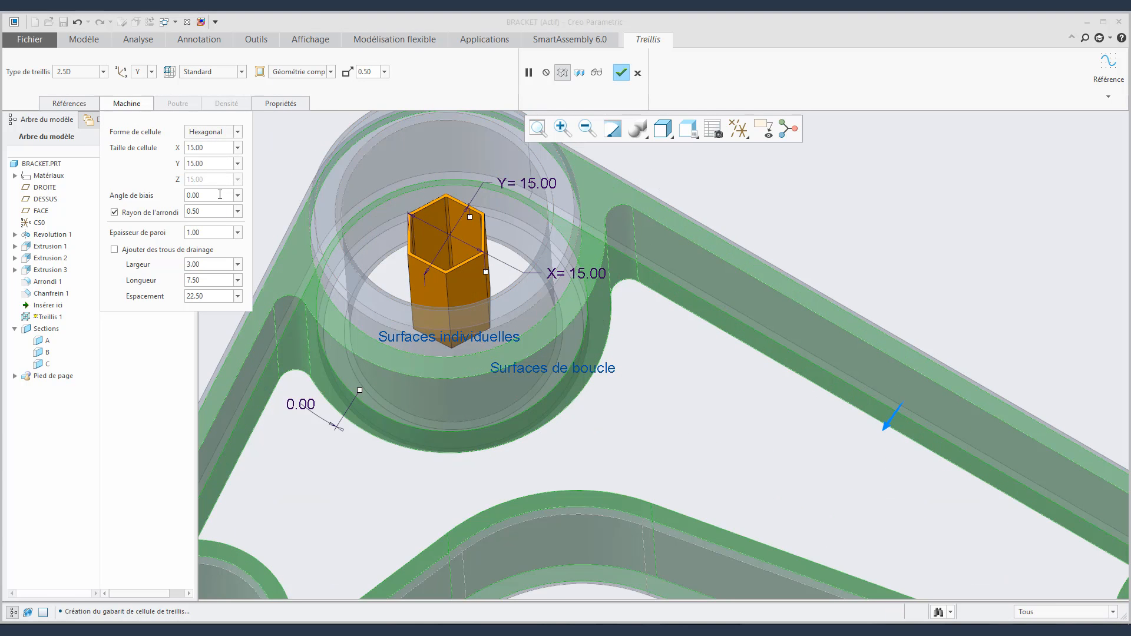
scroll(350, 216, up, 1)
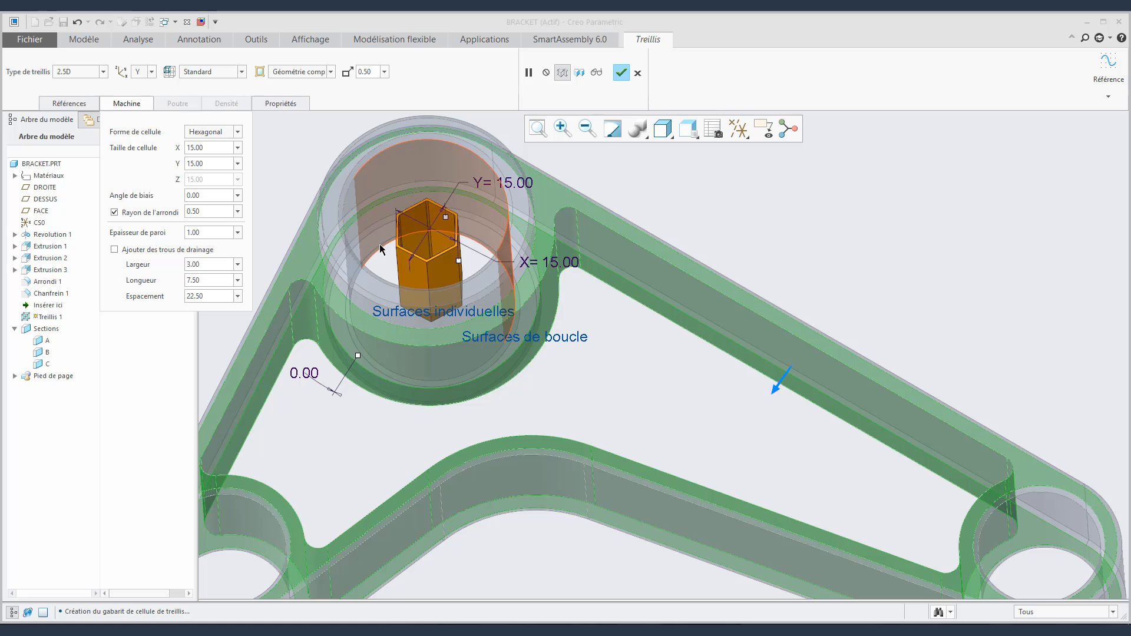
Add drainage holes to the hexagonal cell walls with a width of 4 and a length of 10.
click(115, 250)
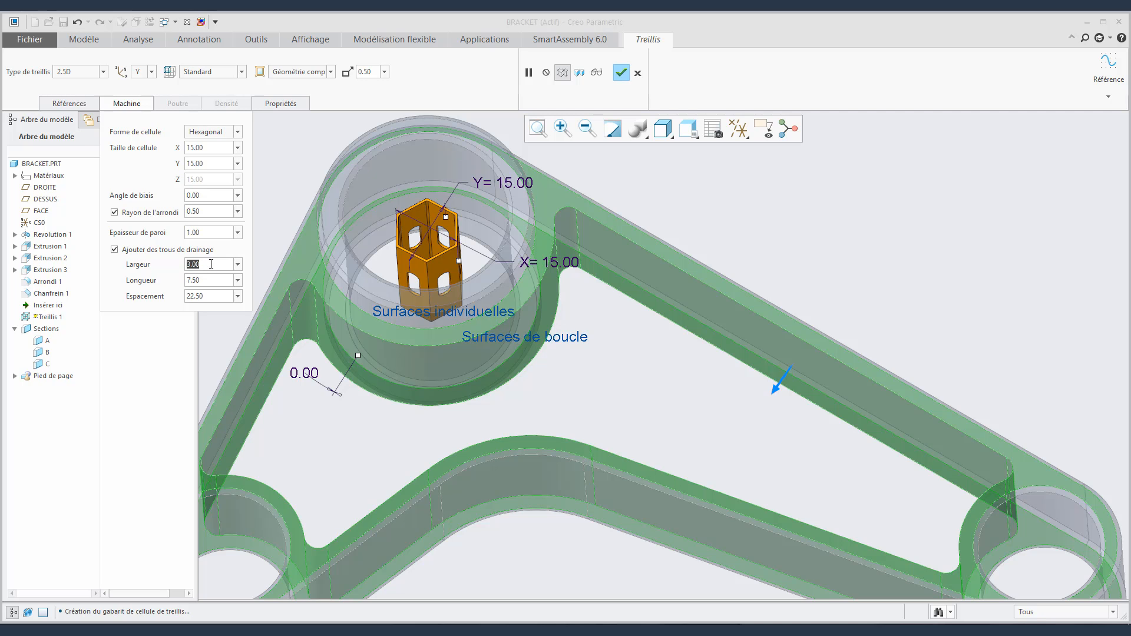
text(4)
key(Return)
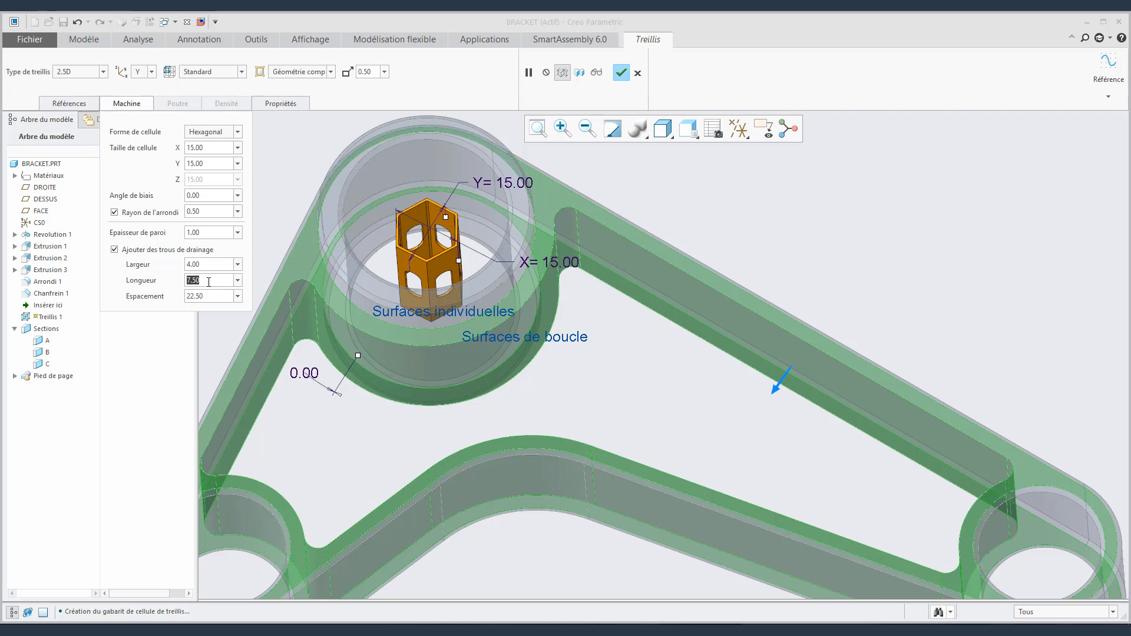
text(10)
key(Return)
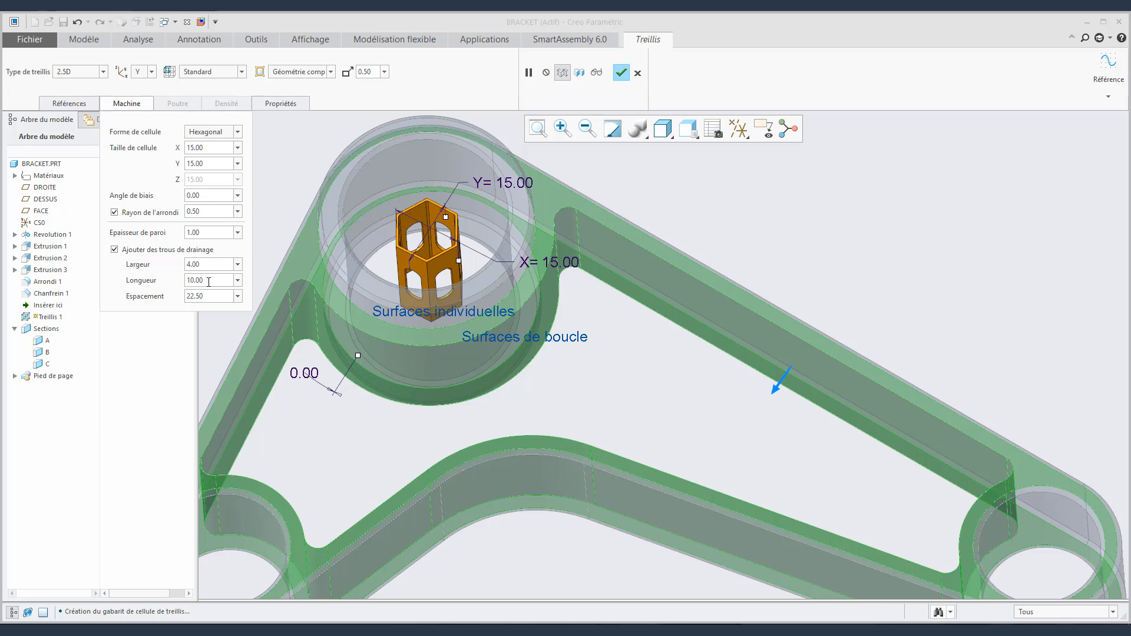
Preview the hexagonal lattice with drainage holes and inspect it at a different angle.
click(596, 73)
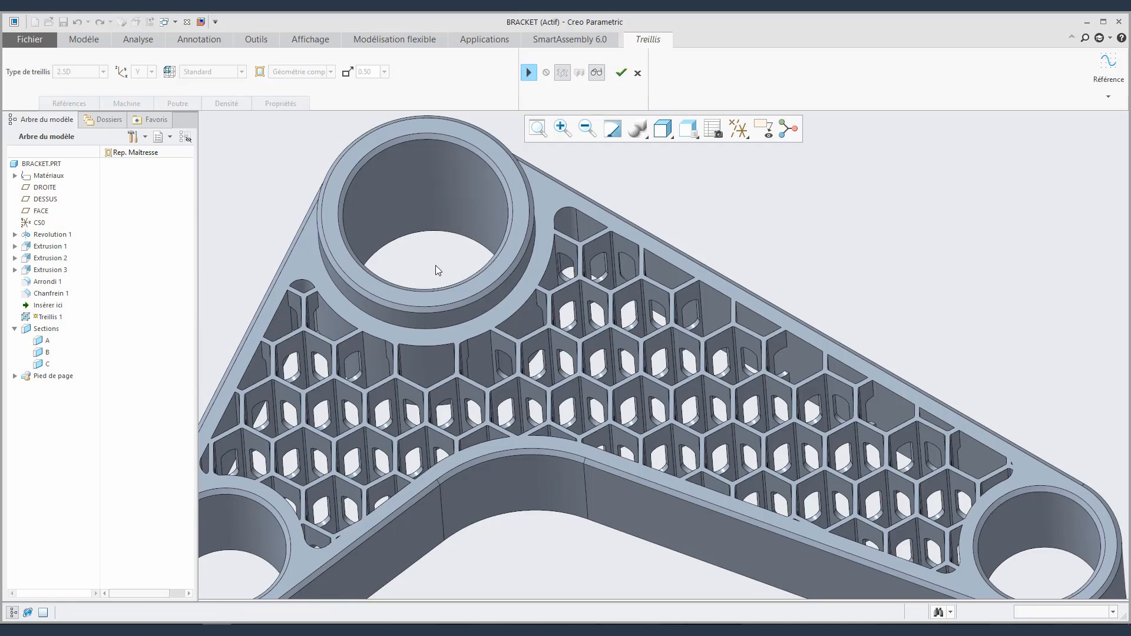
scroll(436, 270, down, 3)
mouse_move(436, 267)
middle_down()
mouse_move(445, 292)
mouse_move(440, 232)
mouse_move(425, 266)
middle_up()
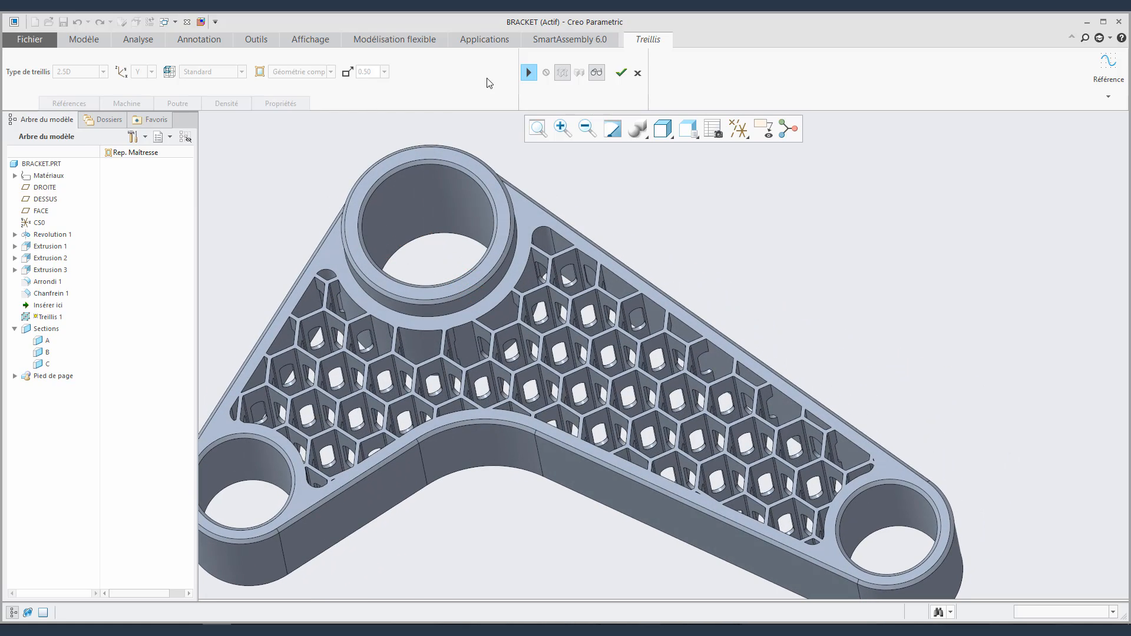
Switch the lattice representation to Simplifiée and preview the resulting hexagonal lattice.
click(528, 73)
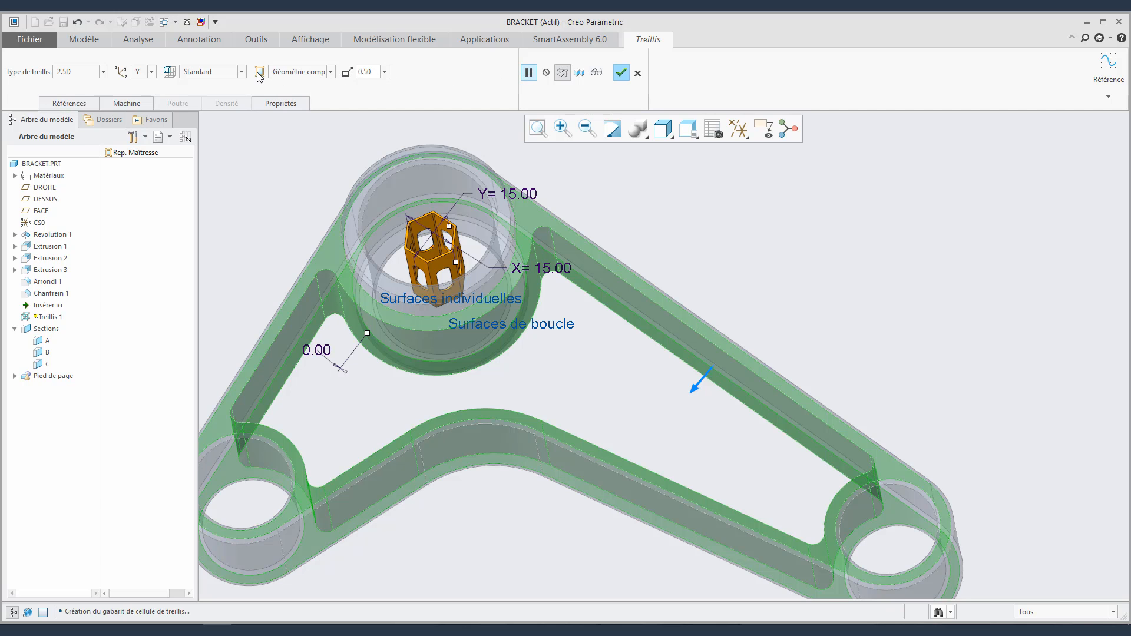
click(276, 72)
click(291, 85)
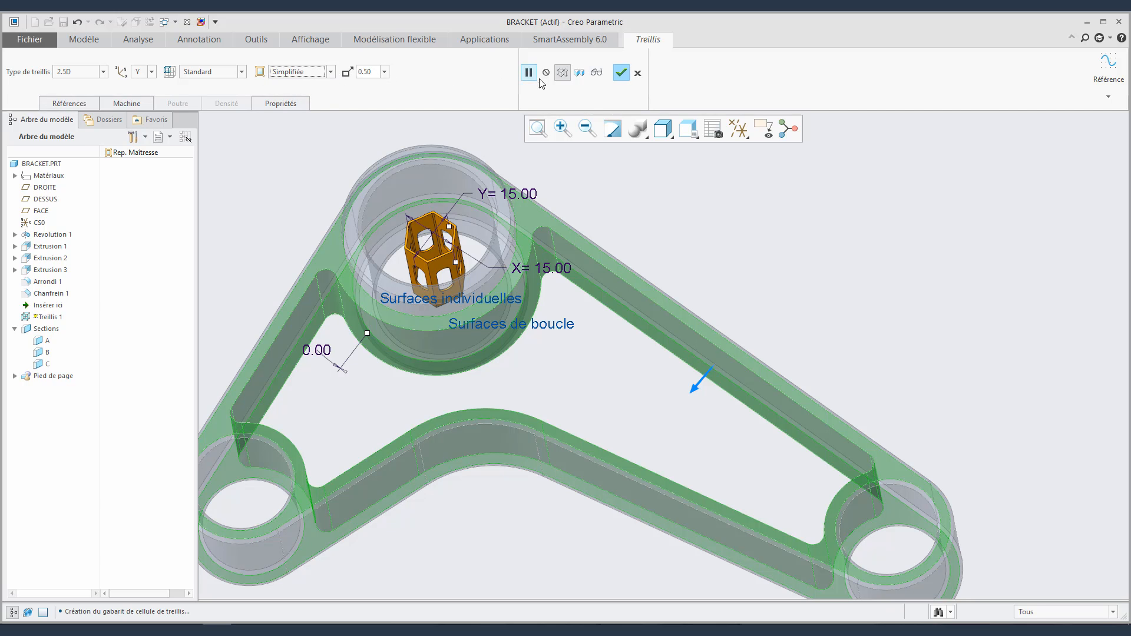
click(596, 73)
middle_drag(605, 235, 627, 250)
scroll(366, 412, up, 2)
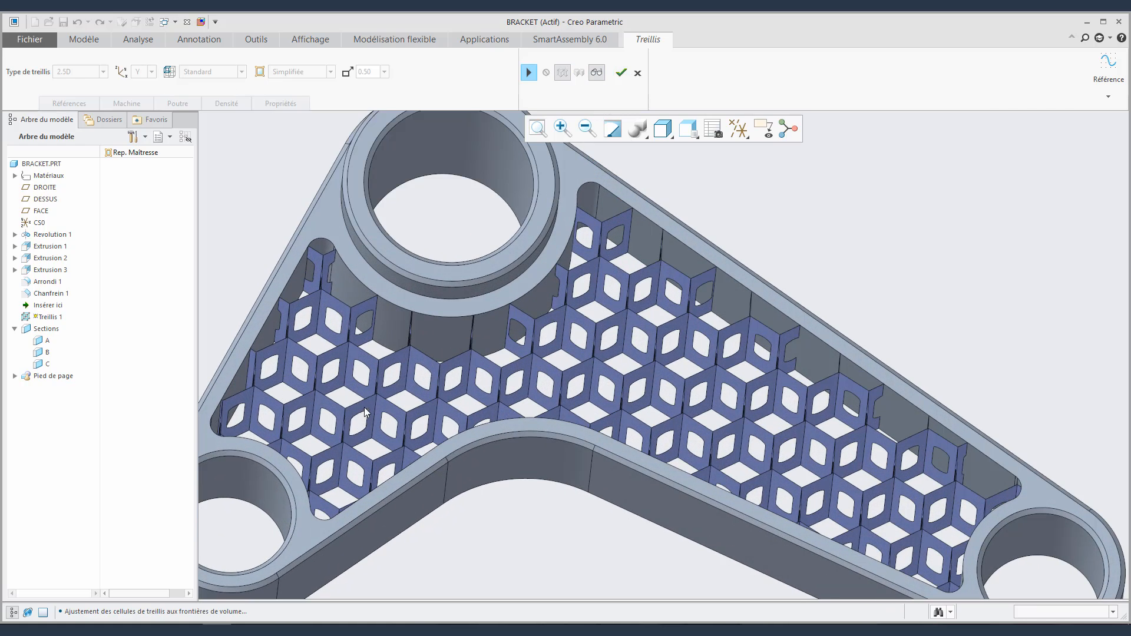
Abandon the 2.5D lattice feature and confirm the cancellation.
click(527, 73)
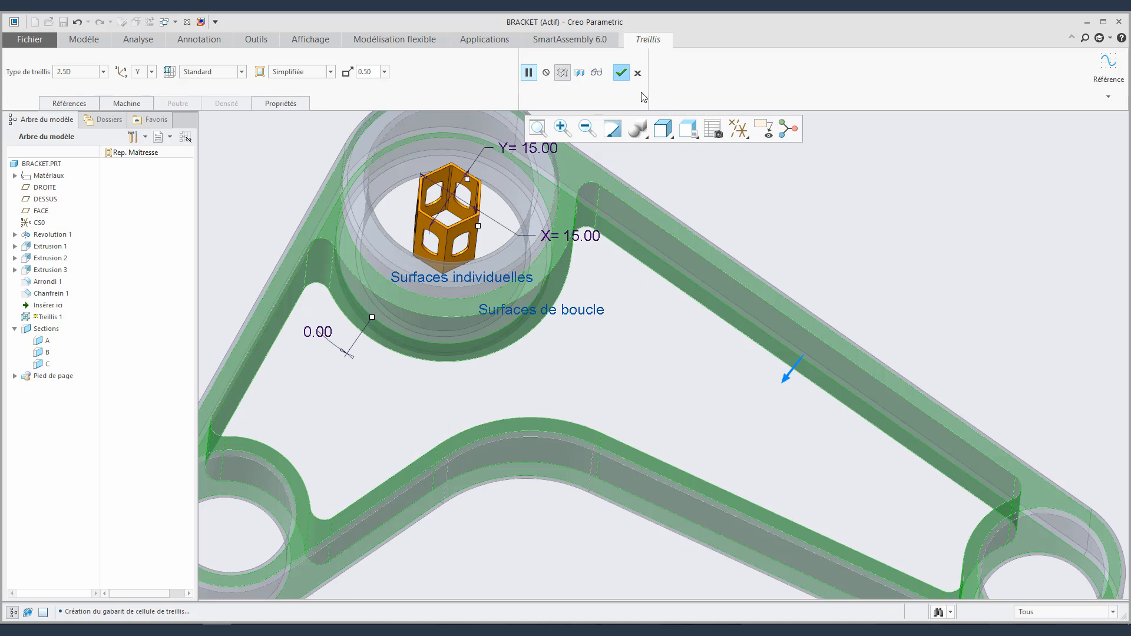
click(641, 71)
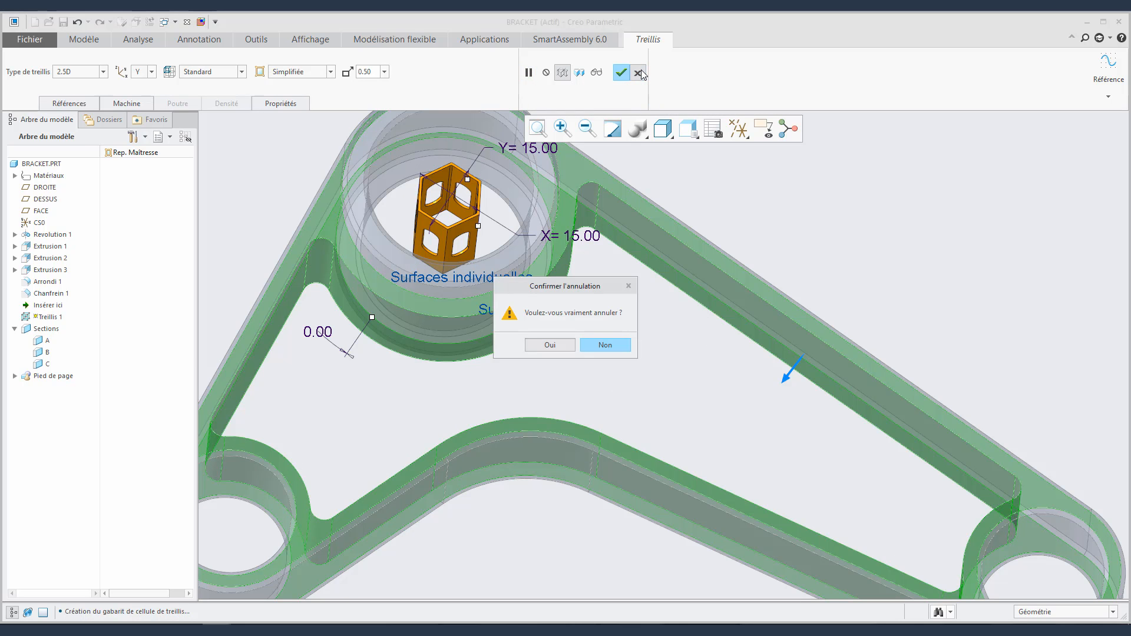
click(560, 346)
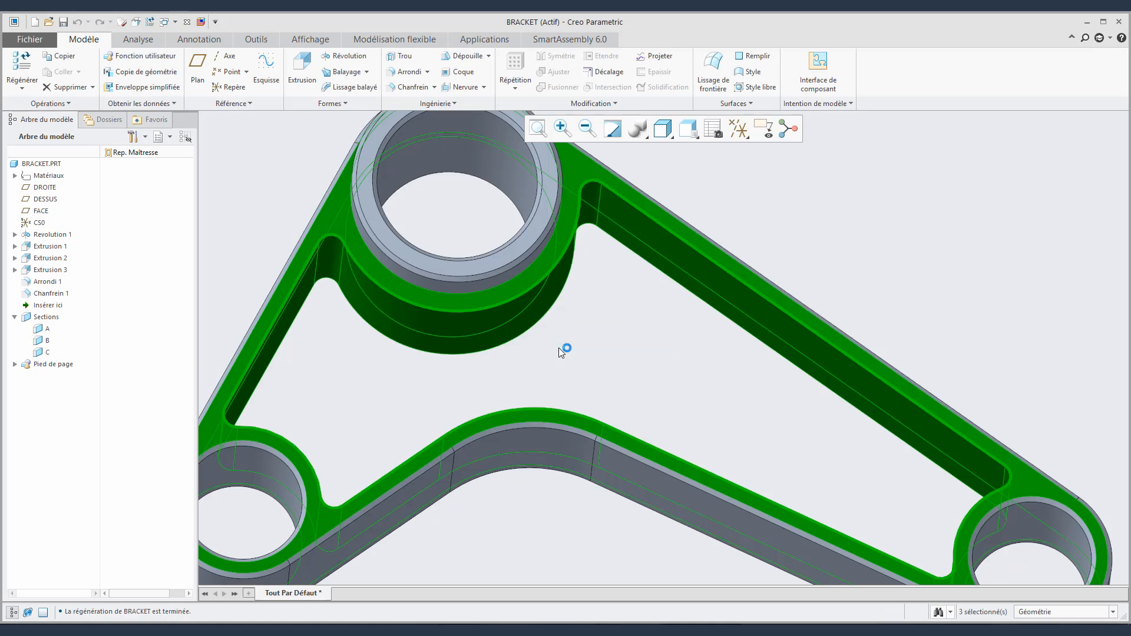
Start a new 3D lattice feature on the selected bracket surfaces and set its direction axis to Y.
click(452, 103)
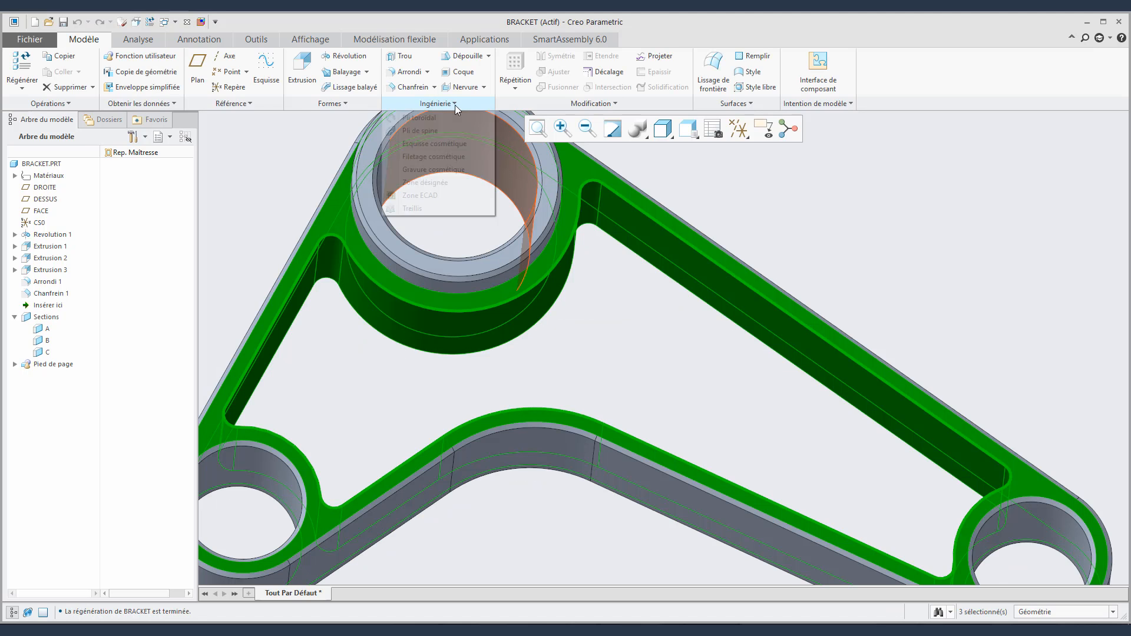
mouse_move(412, 208)
click(433, 225)
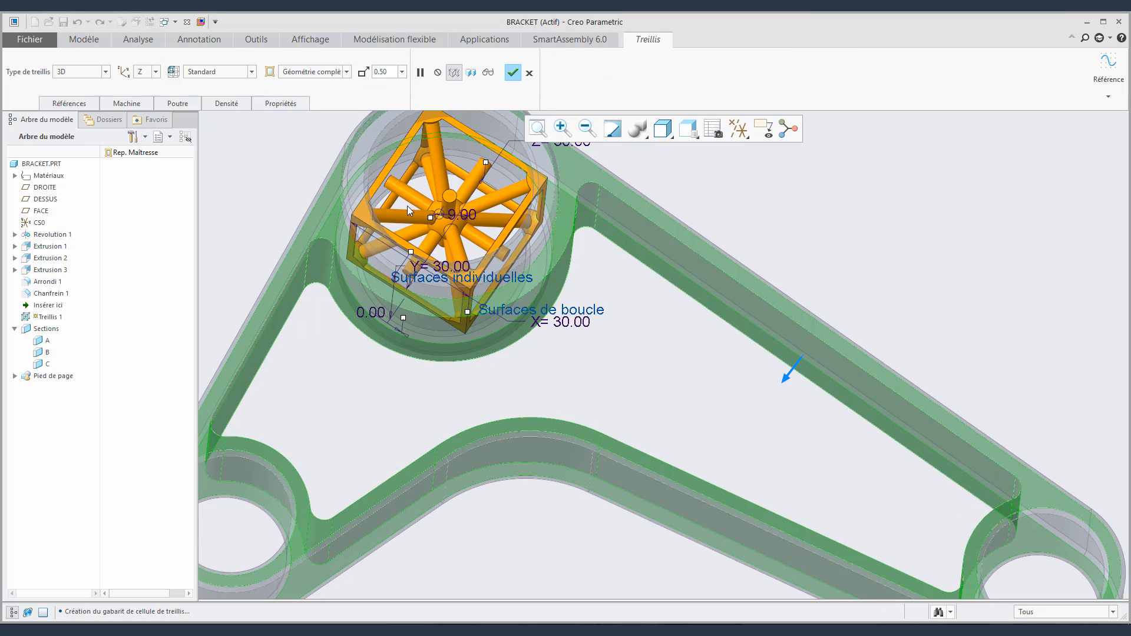
click(142, 71)
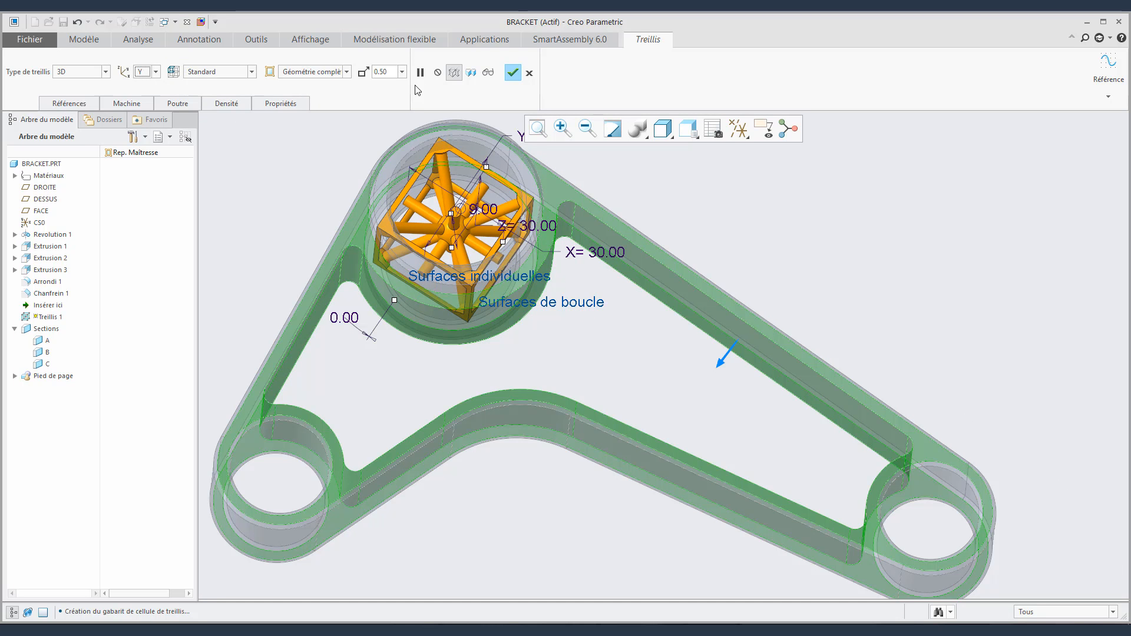
Preview the Standard 3D lattice, then switch the cell arrangement to Quasi-radial and preview that lattice.
click(486, 72)
click(421, 71)
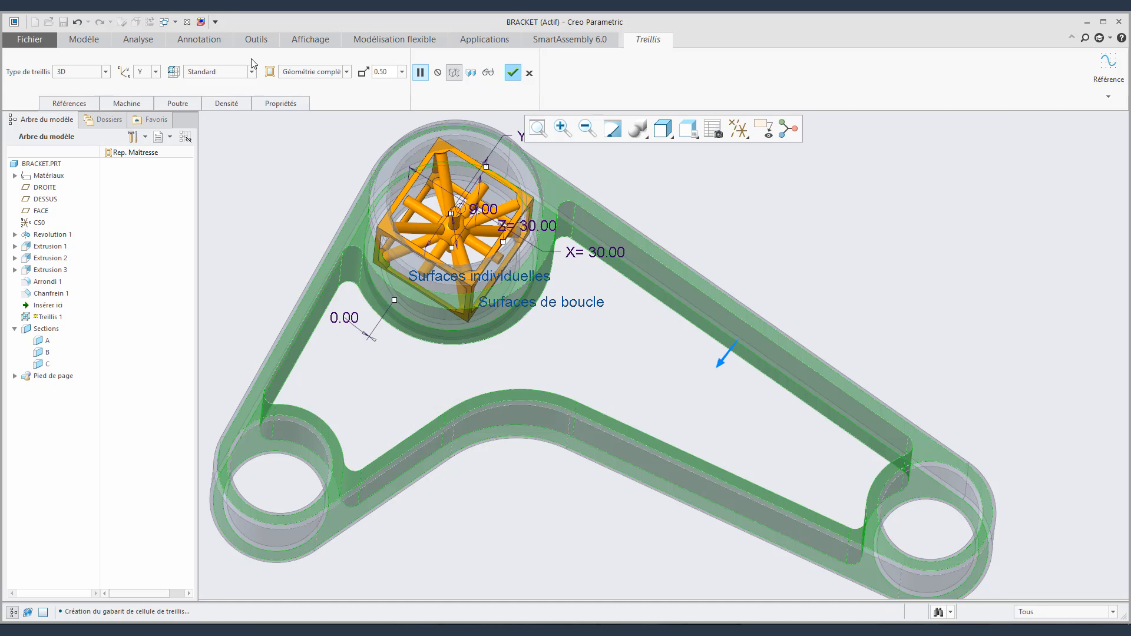
click(252, 70)
click(206, 91)
click(598, 74)
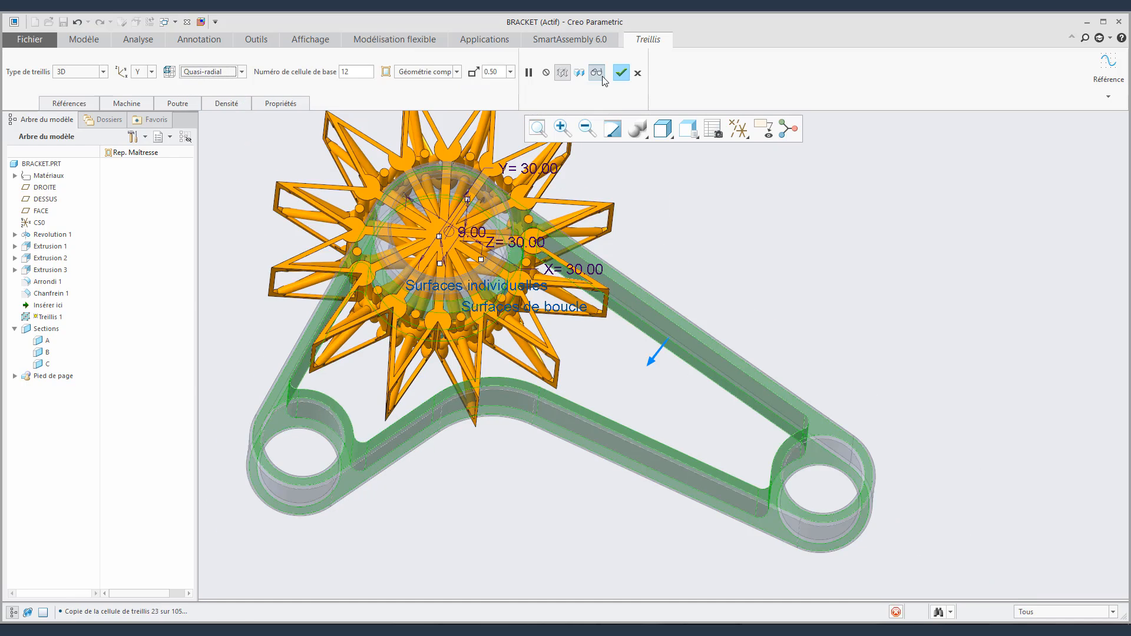
mouse_move(541, 241)
middle_down()
mouse_move(543, 259)
mouse_move(531, 265)
mouse_move(545, 235)
middle_up()
click(530, 73)
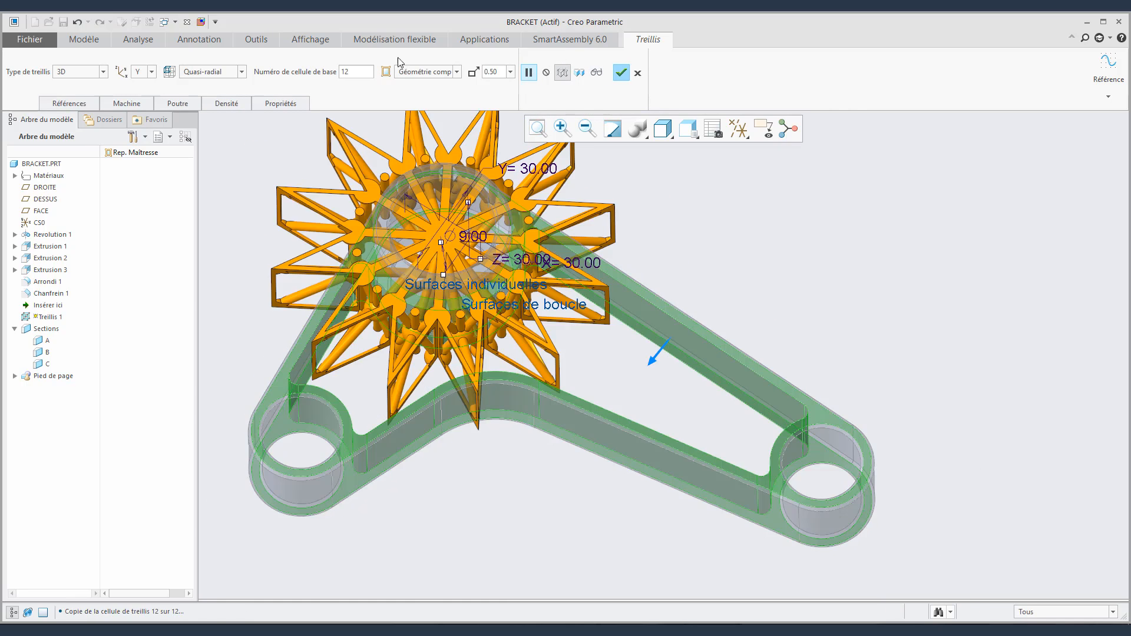
Switch the cell arrangement to Chevron with the cell rotated to 330 degrees and preview the lattice.
scroll(220, 77, down, 1)
drag(393, 308, 438, 314)
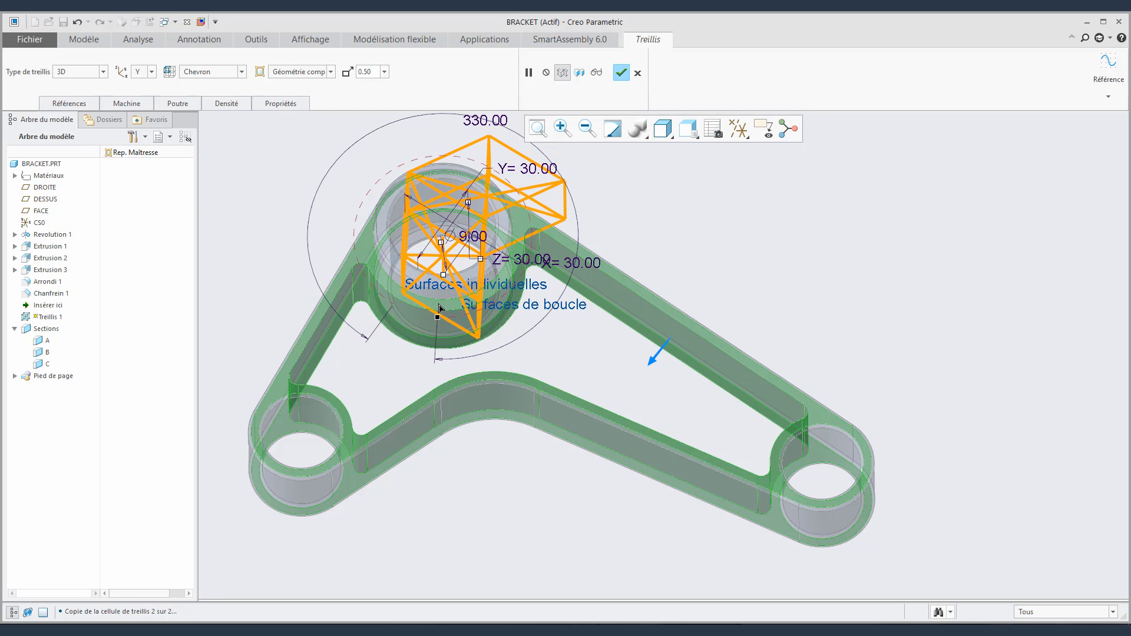
click(596, 72)
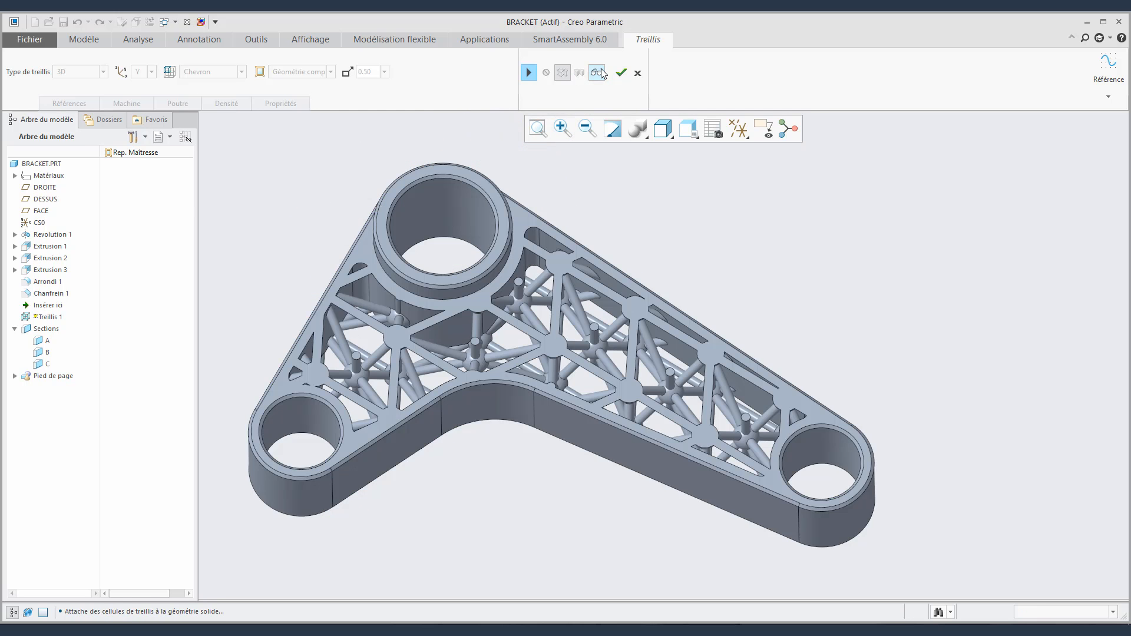
click(529, 72)
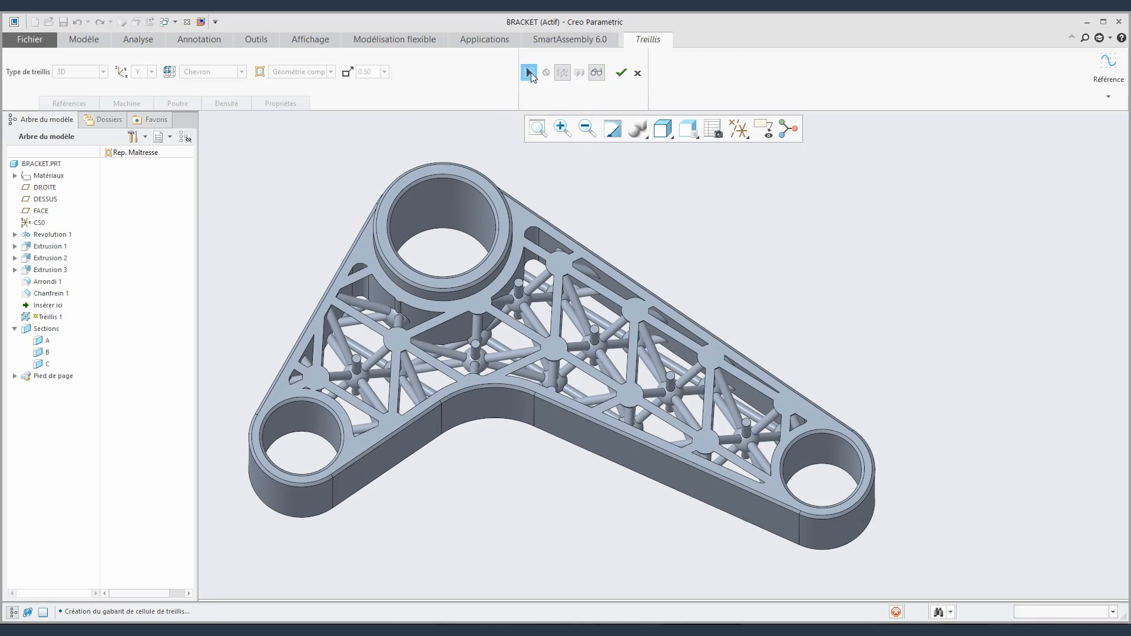
Return to the Standard cell arrangement and set the cell's Y size to 30.
click(147, 100)
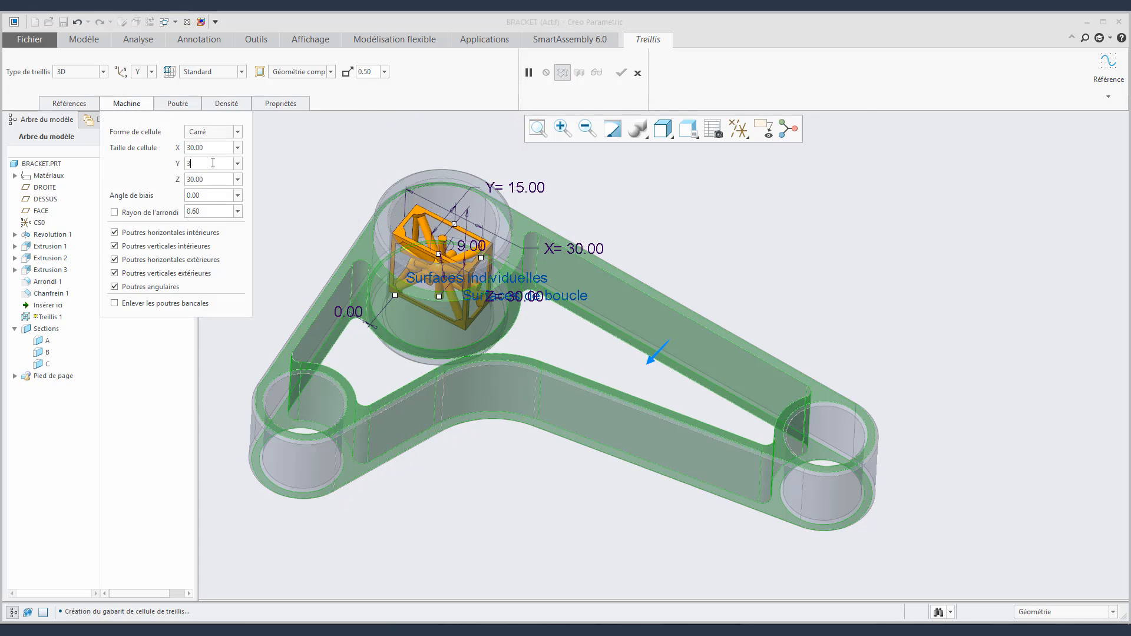
text(30)
key(Return)
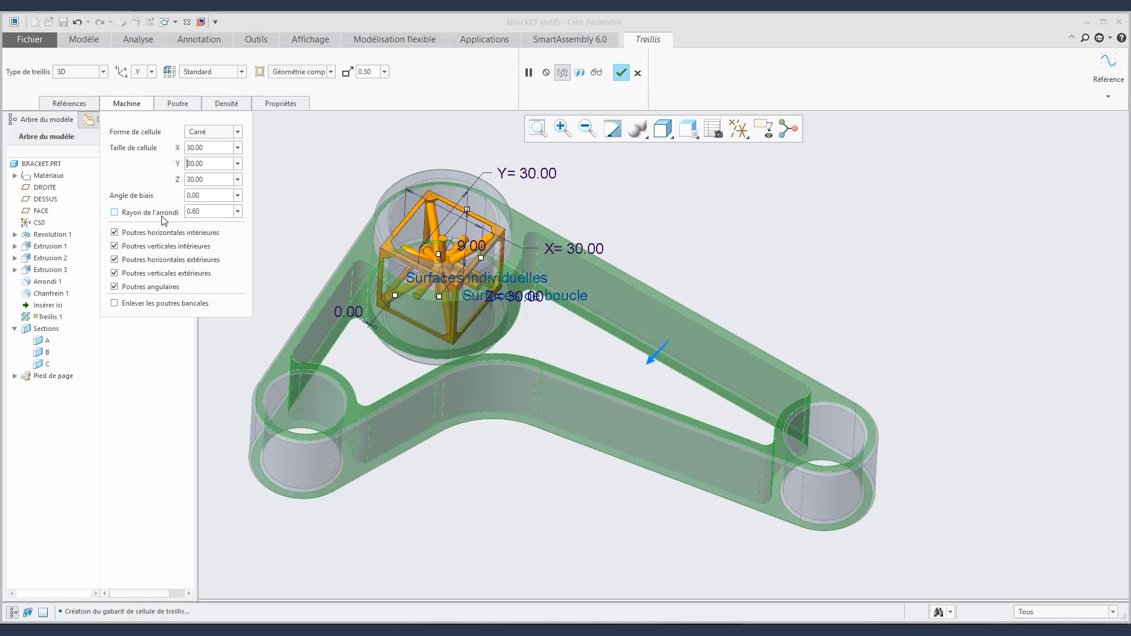
Turn off the inner and outer horizontal and vertical beams, keep only the angular beams, and preview the lattice.
click(114, 232)
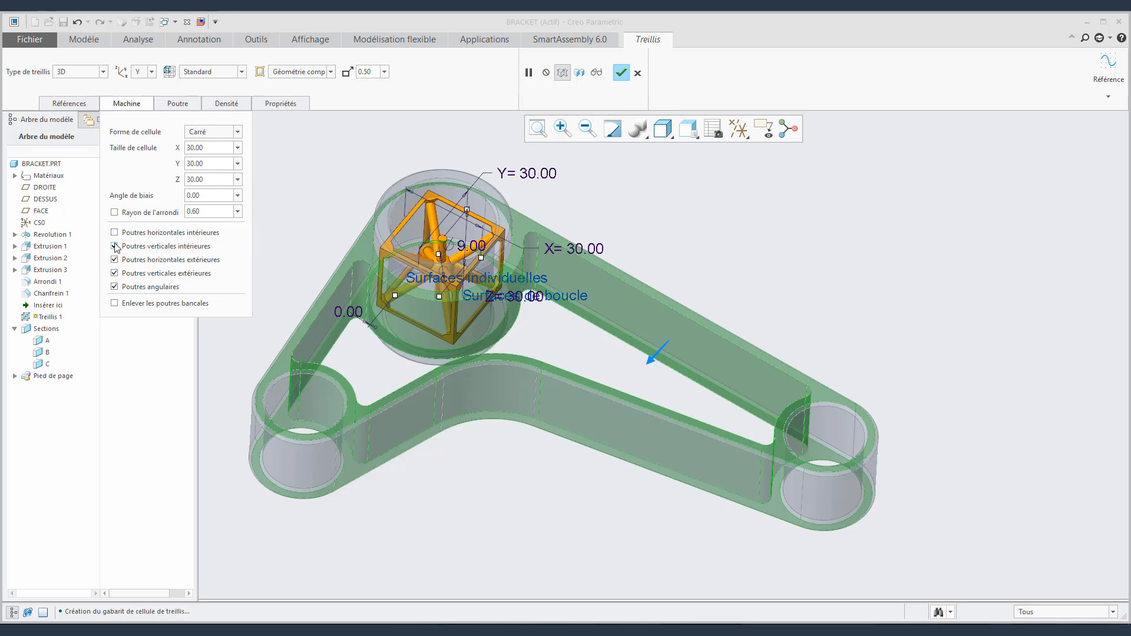
click(114, 246)
click(115, 259)
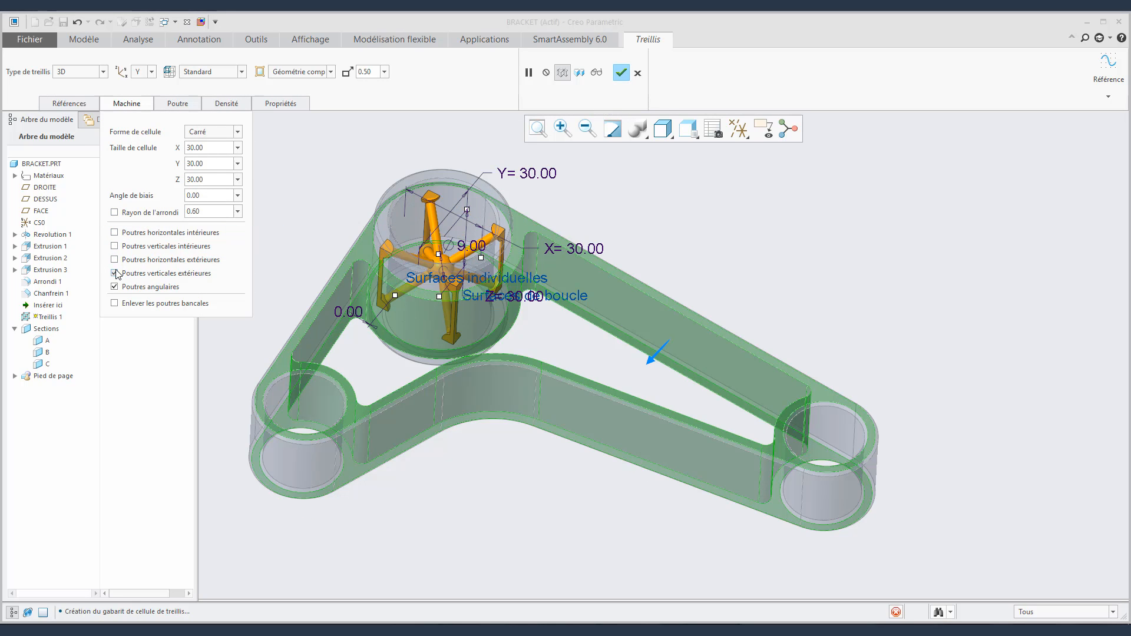
click(114, 273)
scroll(459, 269, up, 4)
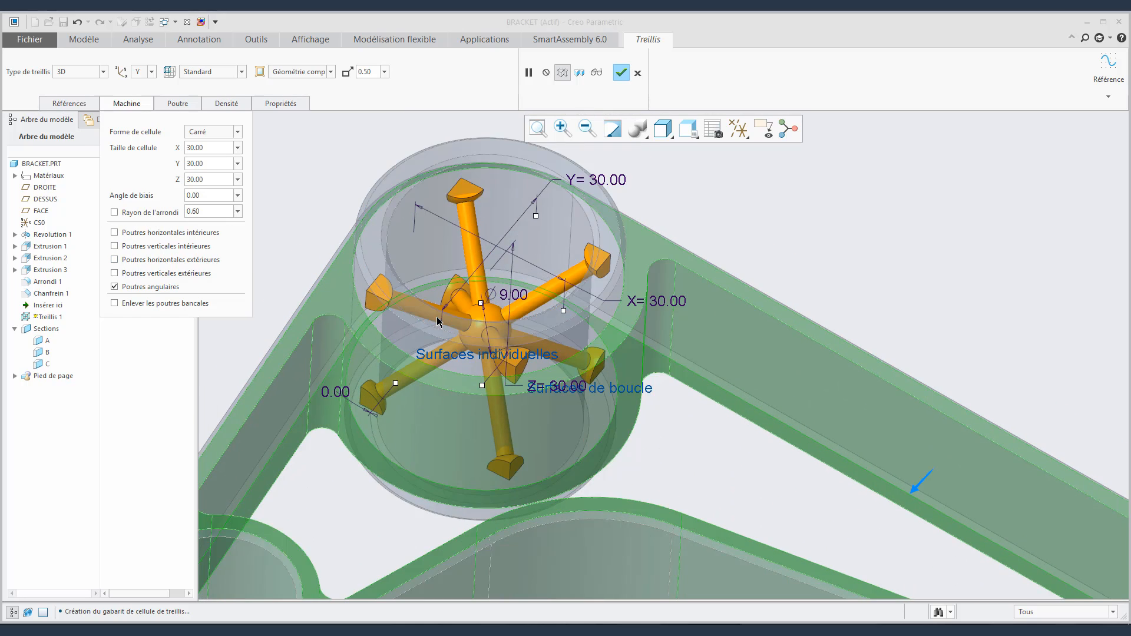
scroll(437, 321, down, 4)
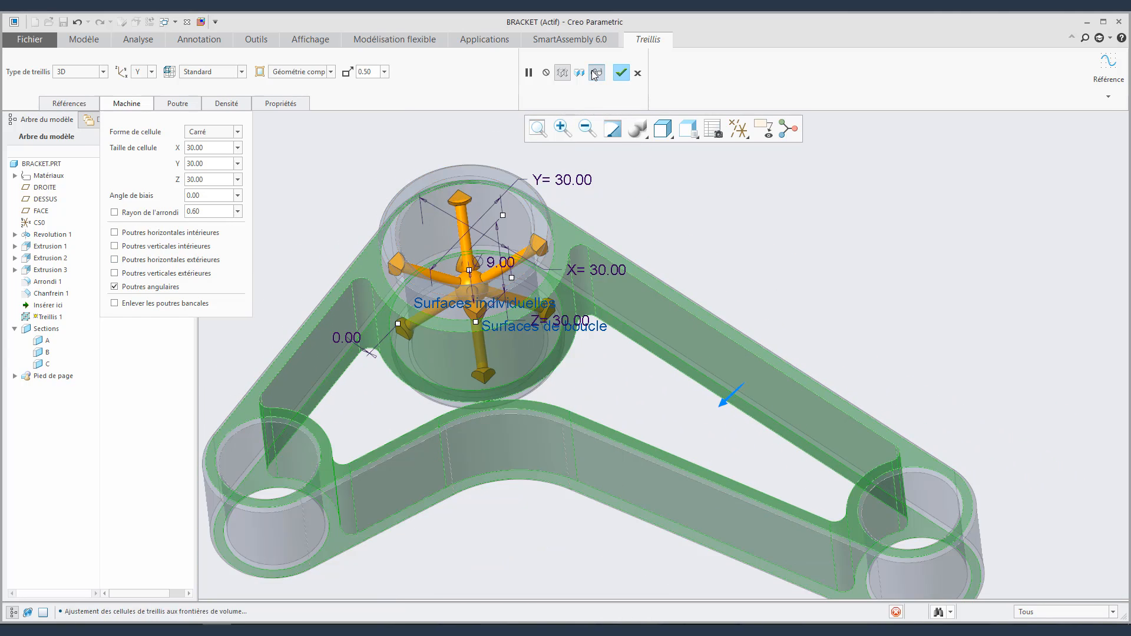
click(596, 72)
mouse_move(613, 213)
middle_down()
mouse_move(620, 249)
mouse_move(614, 227)
middle_up()
click(528, 73)
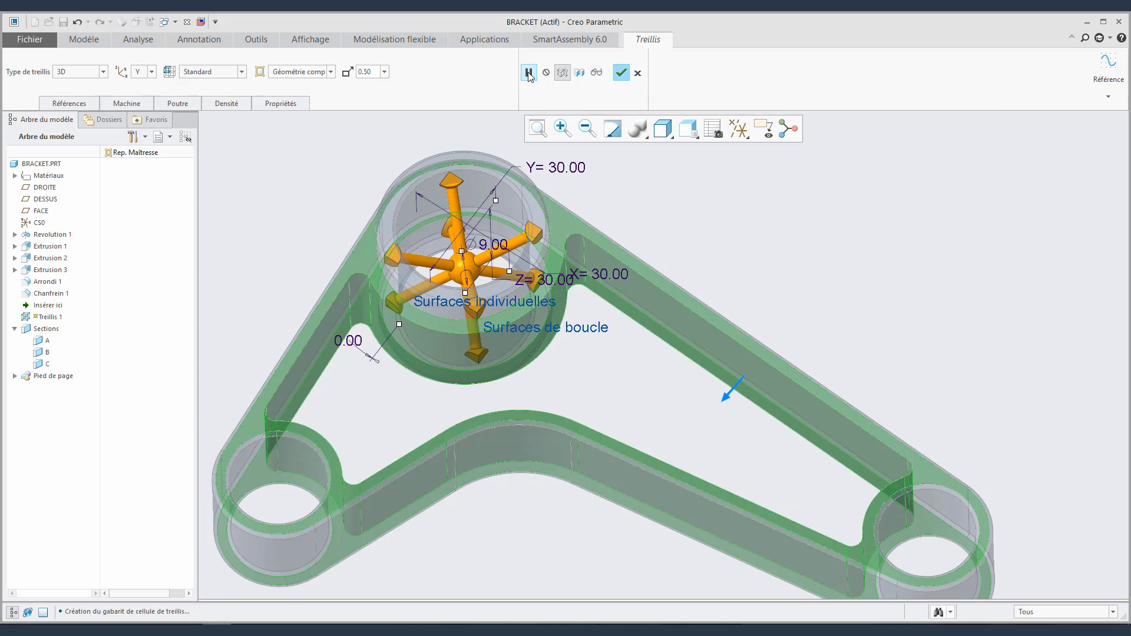
Re-enable the inner and outer horizontal and vertical beams of the lattice cell.
click(133, 105)
click(114, 232)
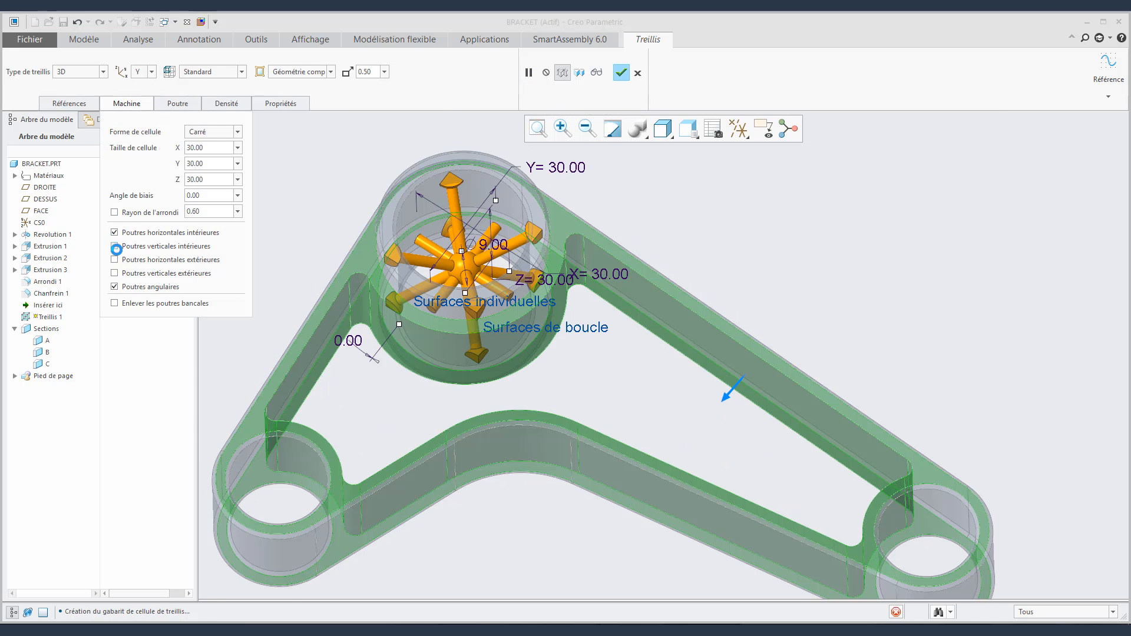
click(114, 246)
click(115, 259)
click(114, 273)
Change the lattice beam's section type to Carré.
click(175, 104)
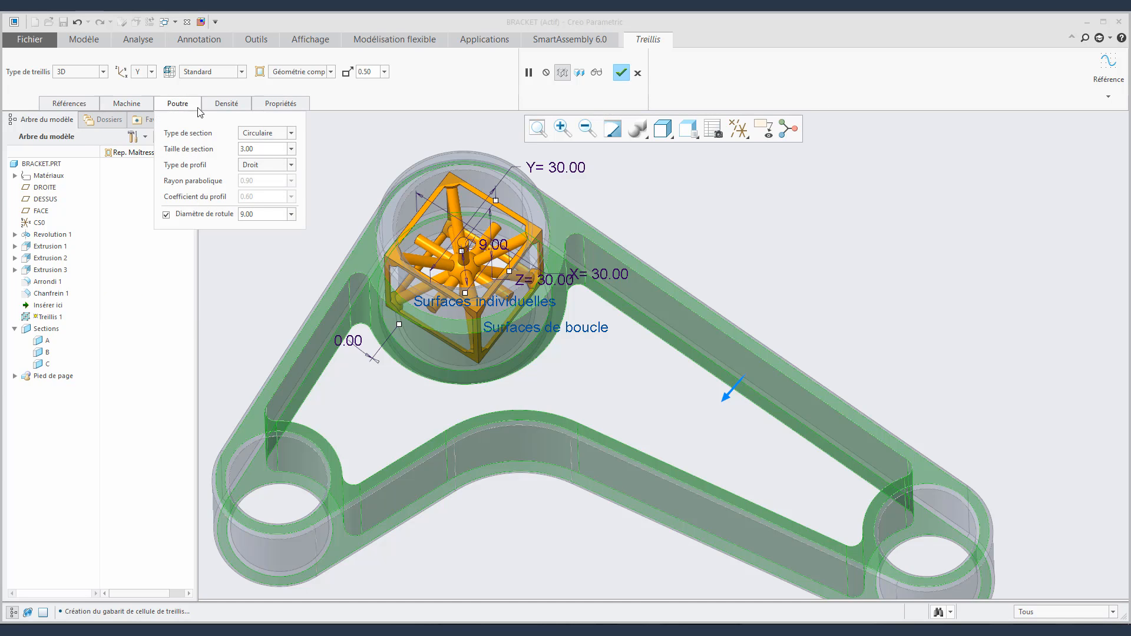
click(259, 133)
click(263, 150)
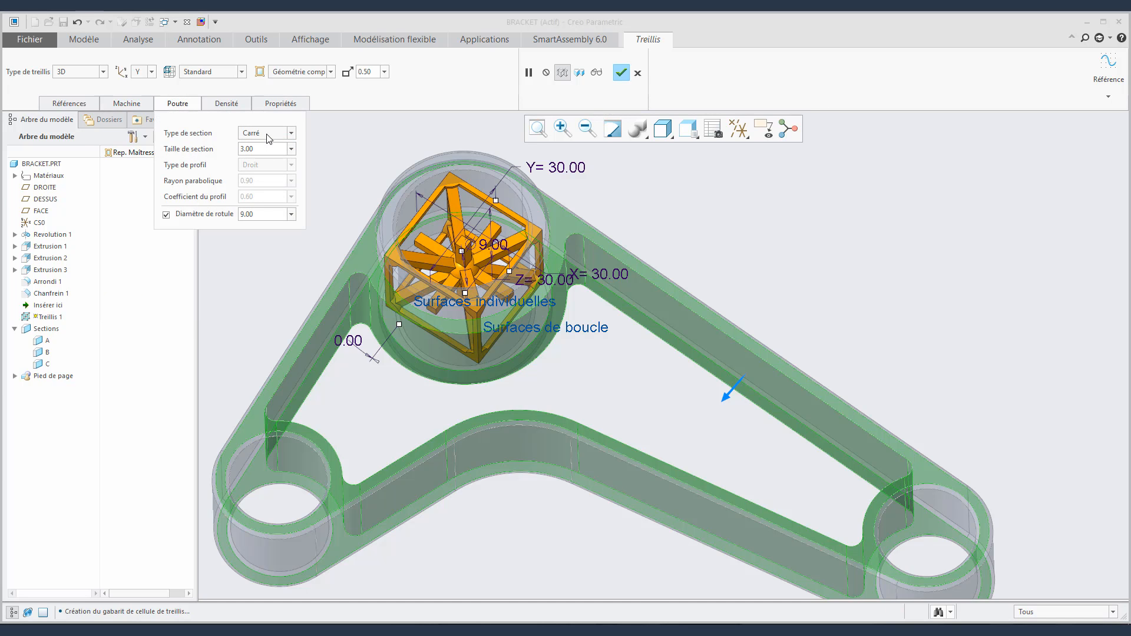
Change the beam's section type to Hexagonal and preview the resulting lattice up close.
click(267, 135)
click(268, 159)
click(594, 76)
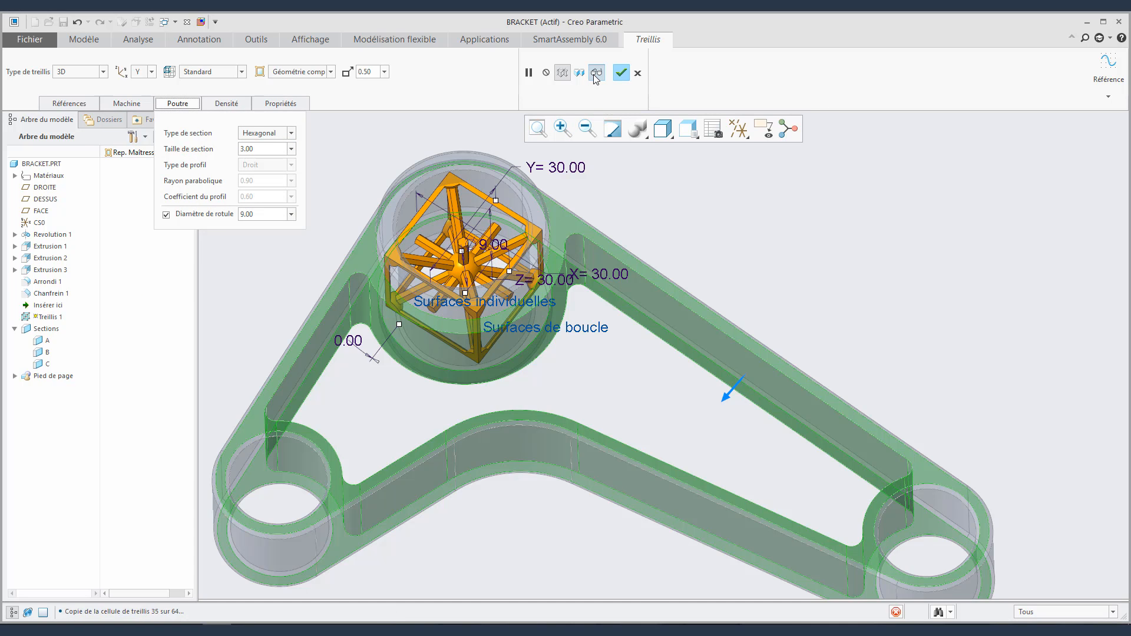
mouse_move(601, 205)
middle_down()
mouse_move(599, 227)
mouse_move(599, 199)
middle_up()
scroll(441, 303, down, 1)
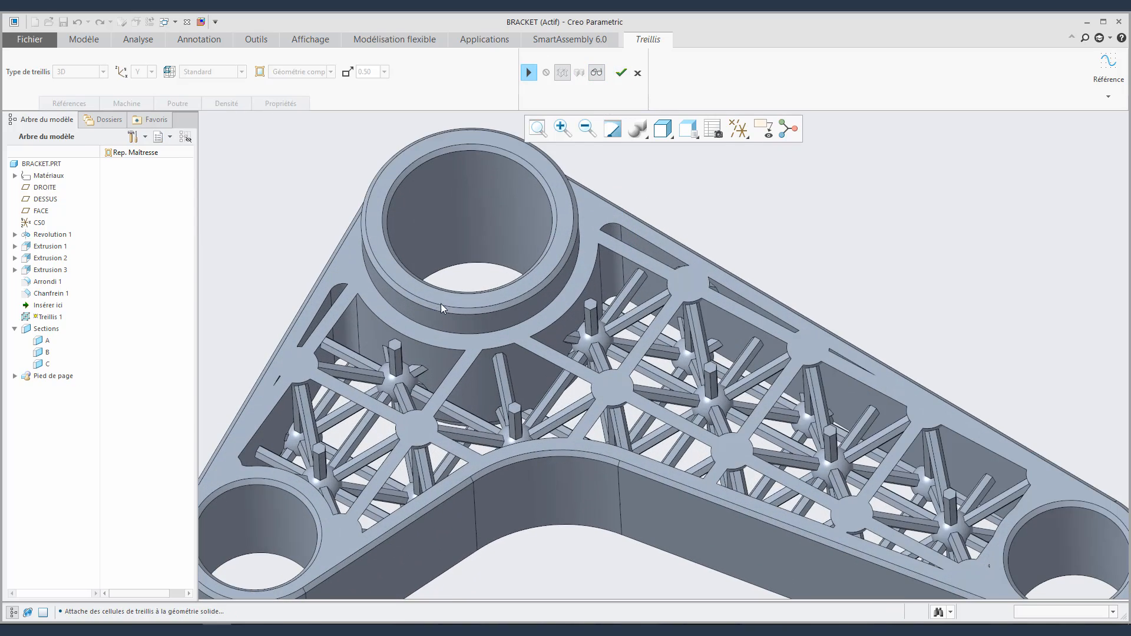
click(529, 73)
Set the beam's section type back to Circulaire.
click(197, 105)
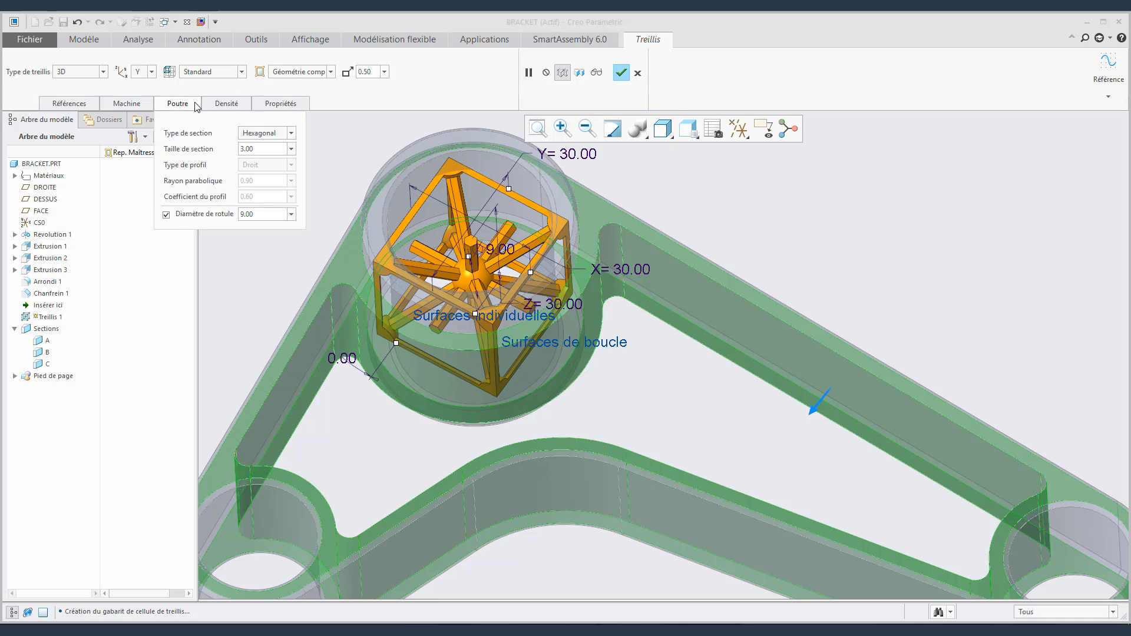
click(255, 134)
click(258, 146)
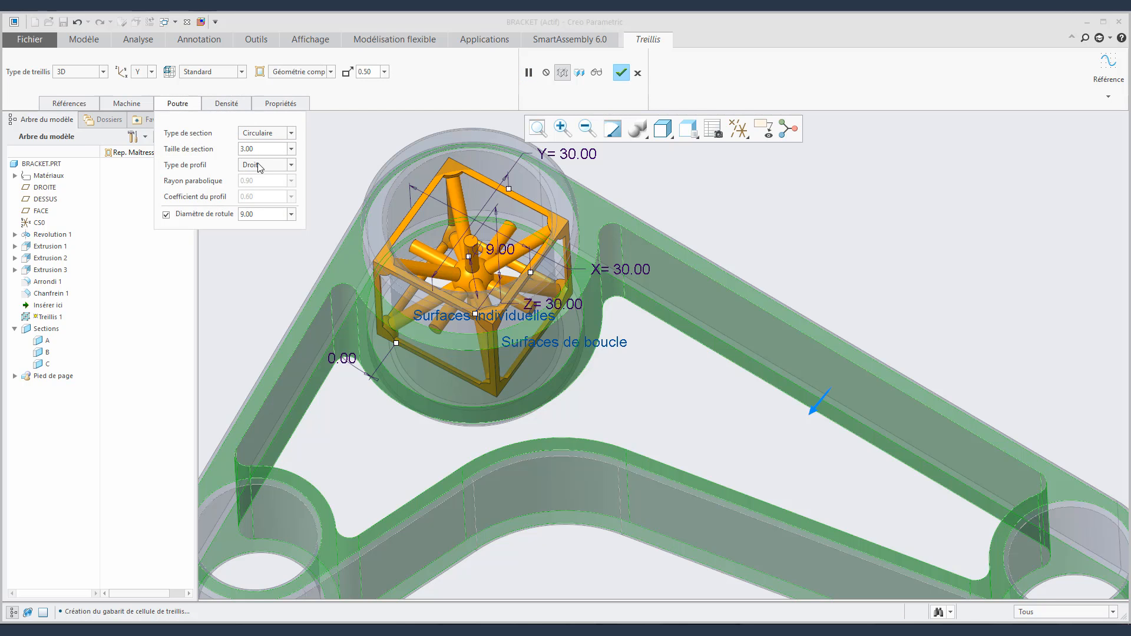
Set the beam's profile type to Parabolique, preview the lattice from another angle, and restore the default view.
click(259, 165)
click(265, 186)
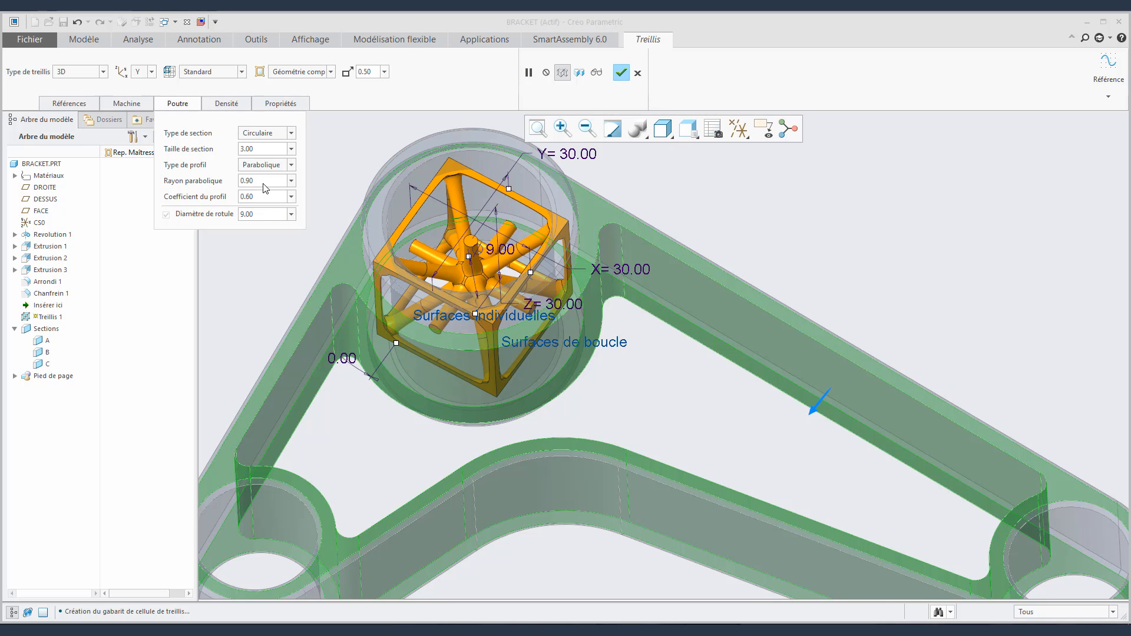
click(597, 73)
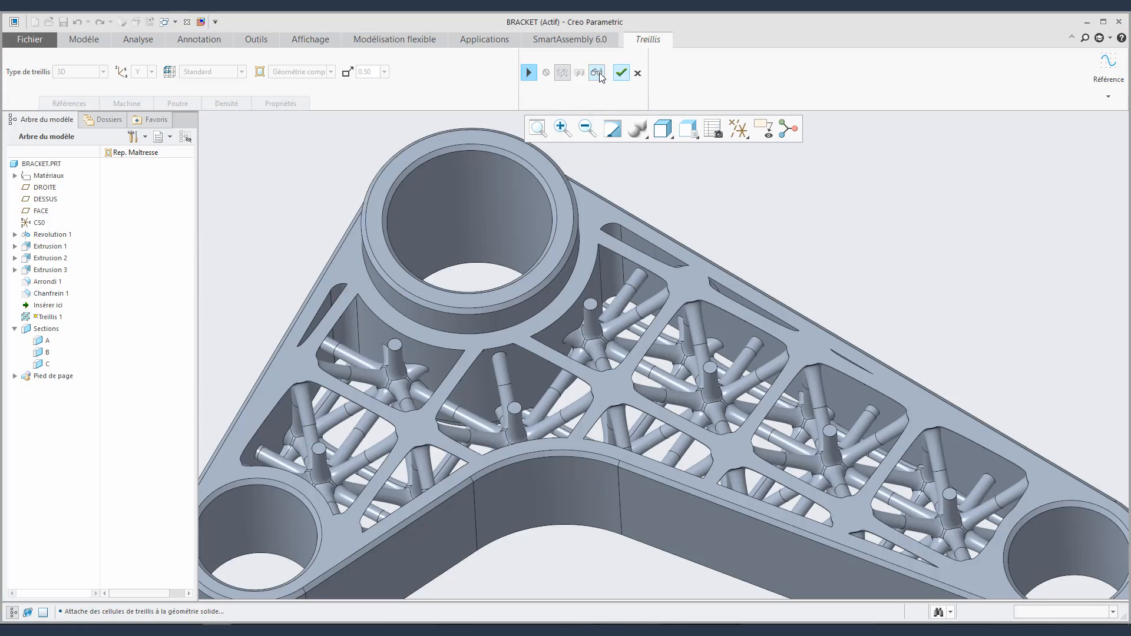
mouse_move(625, 374)
middle_down()
mouse_move(624, 353)
mouse_move(644, 399)
mouse_move(635, 414)
mouse_move(622, 397)
middle_up()
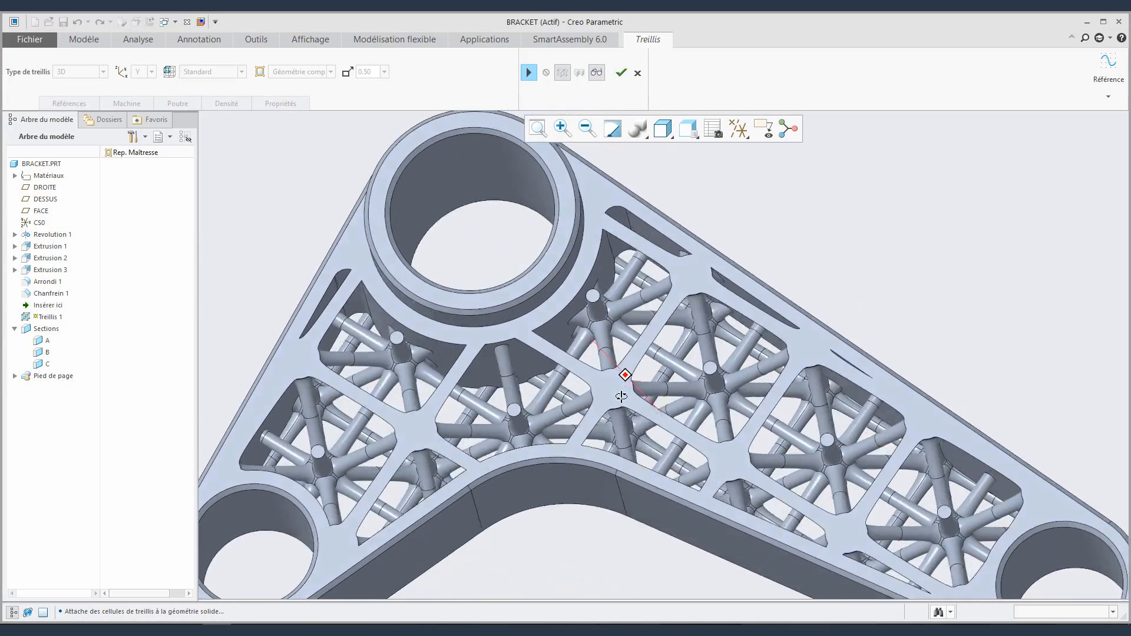
key(ctrl+d)
click(527, 73)
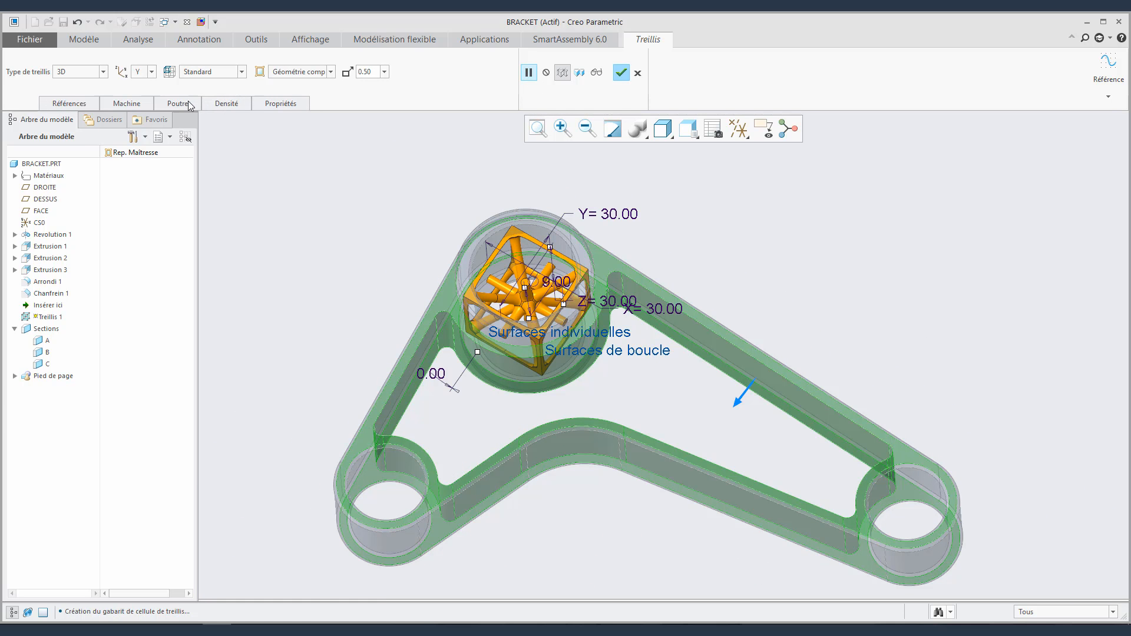
Set the beam's profile type back to Droit, keeping the Circulaire section.
click(188, 102)
click(255, 134)
click(234, 174)
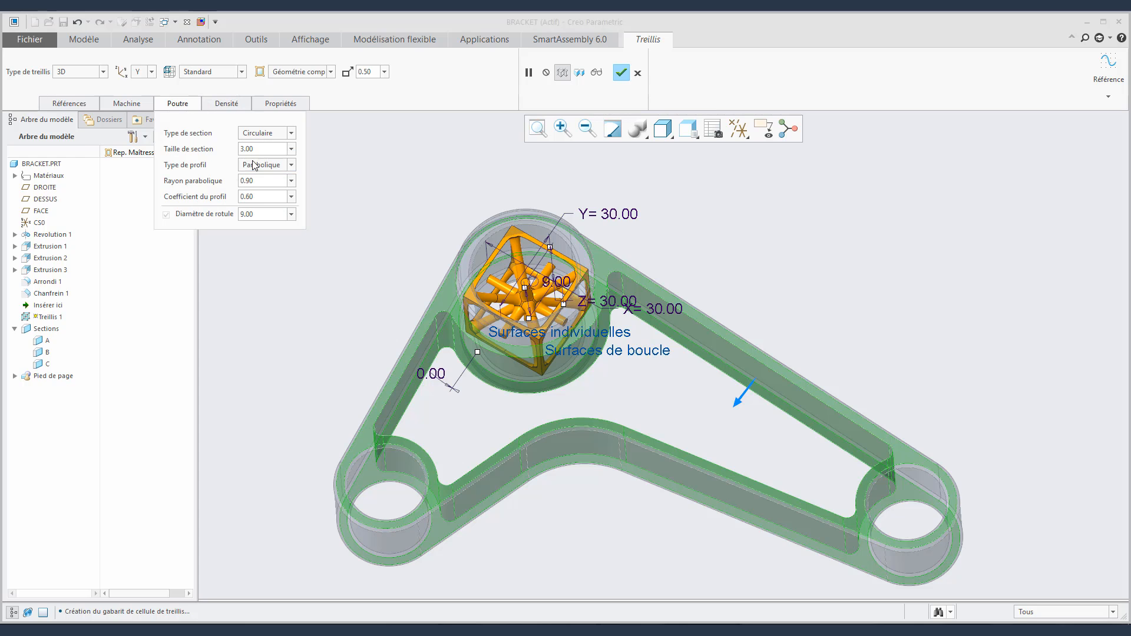
click(255, 165)
click(260, 180)
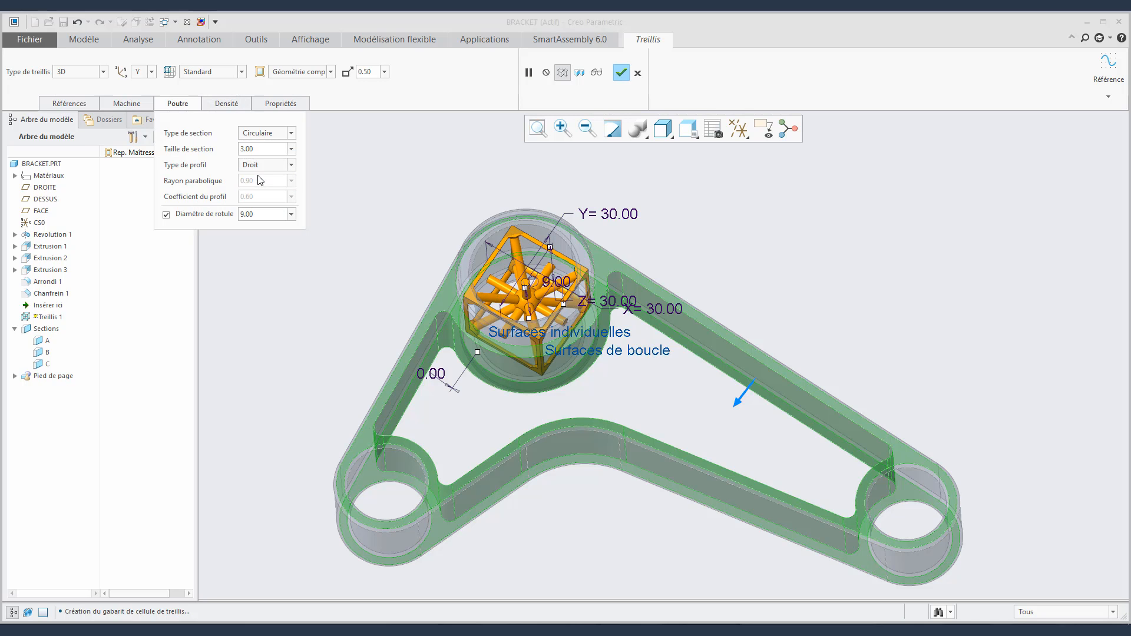
Scale the lattice cell by 0.50 and complete the 3D lattice feature.
click(386, 74)
click(367, 89)
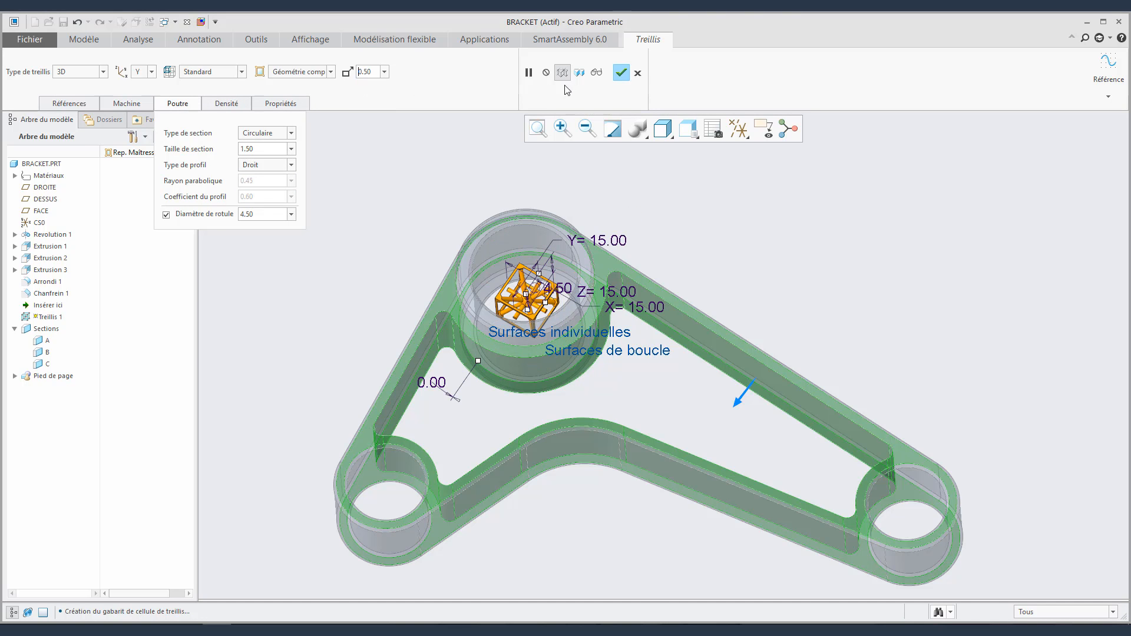
click(621, 73)
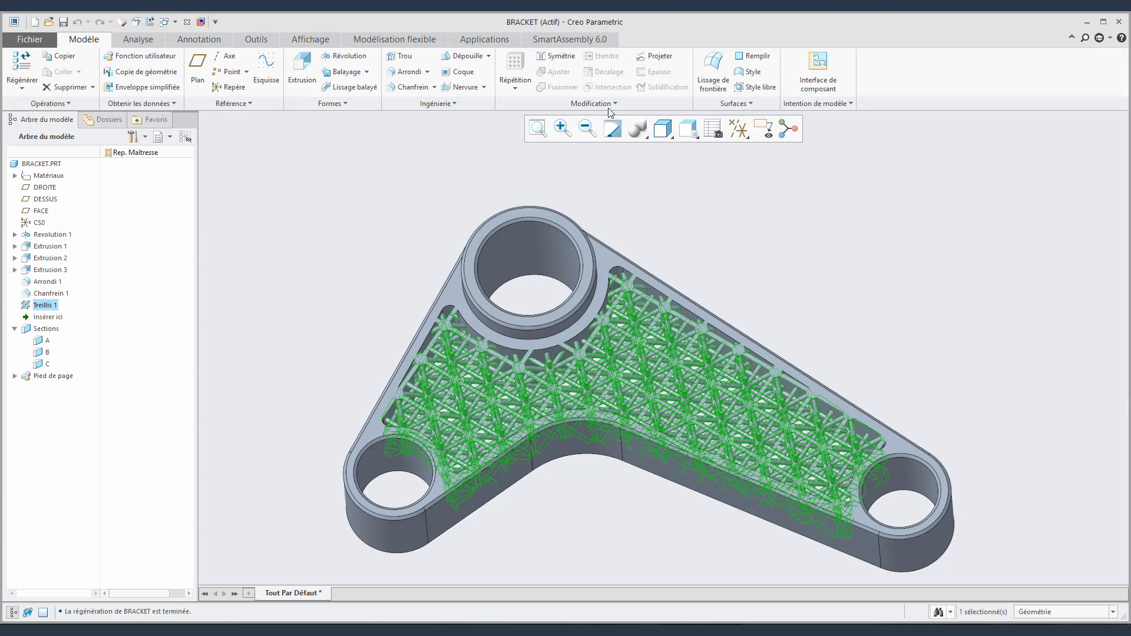
Inspect the finished lattice up close and select three individual beams in adjacent cells.
click(596, 188)
scroll(556, 426, up, 6)
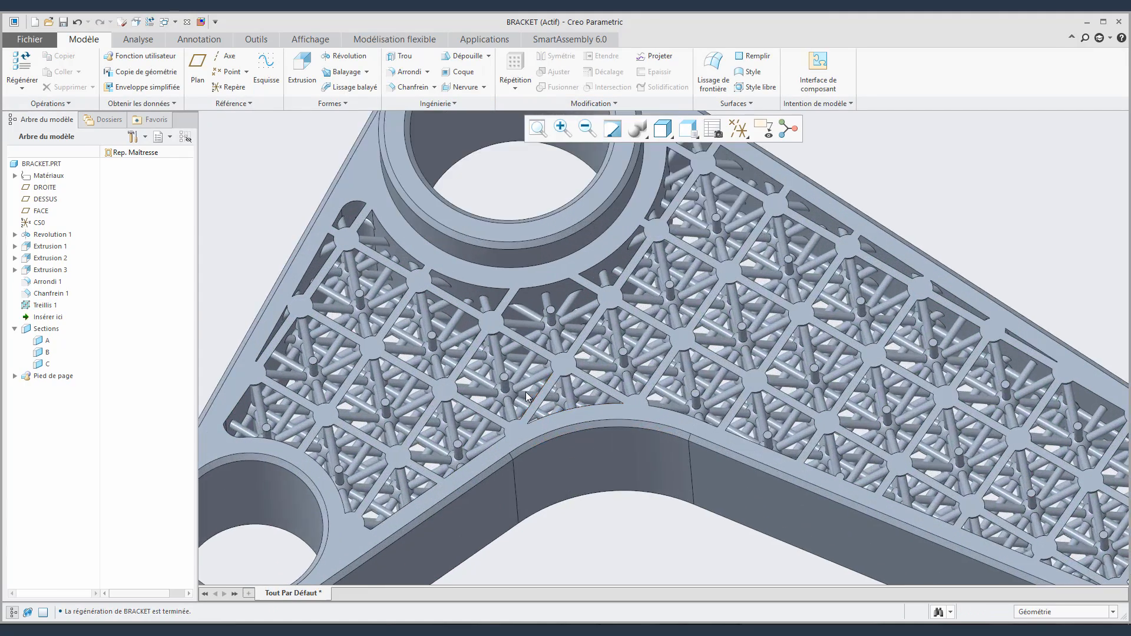
middle_drag(494, 391, 448, 330)
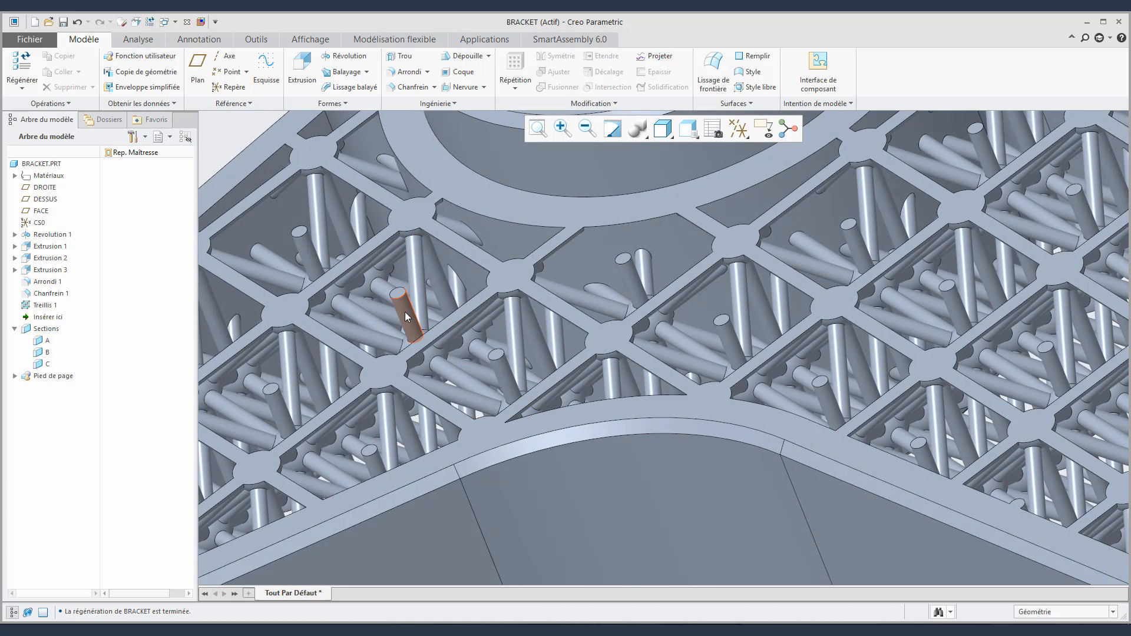
click(406, 312)
ctrl+click(505, 377)
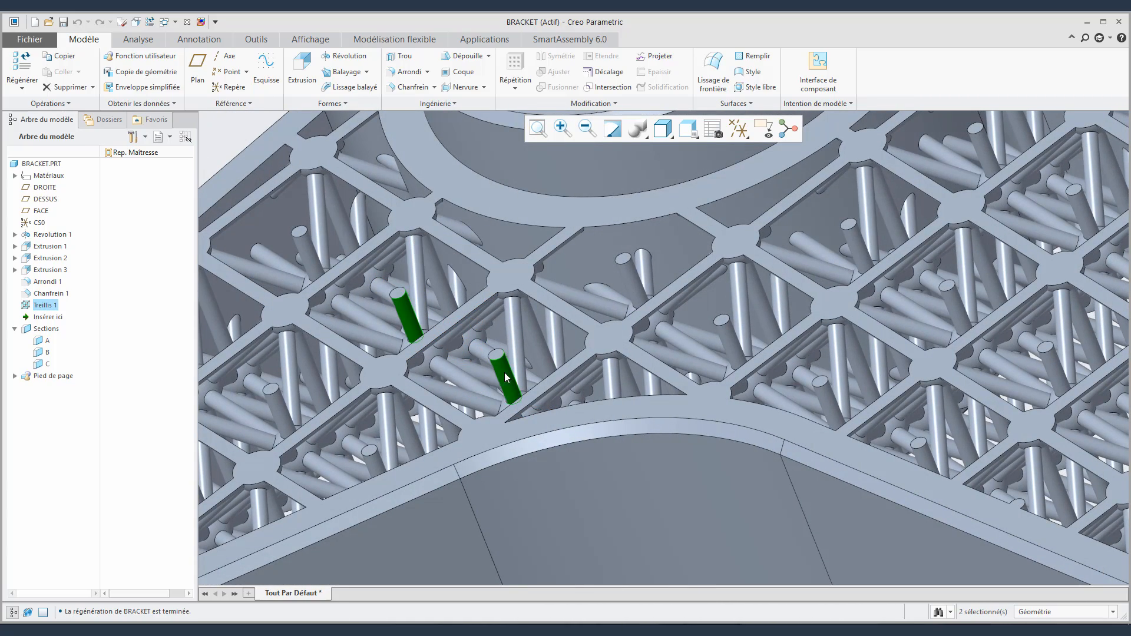
ctrl+click(375, 463)
scroll(448, 368, down, 4)
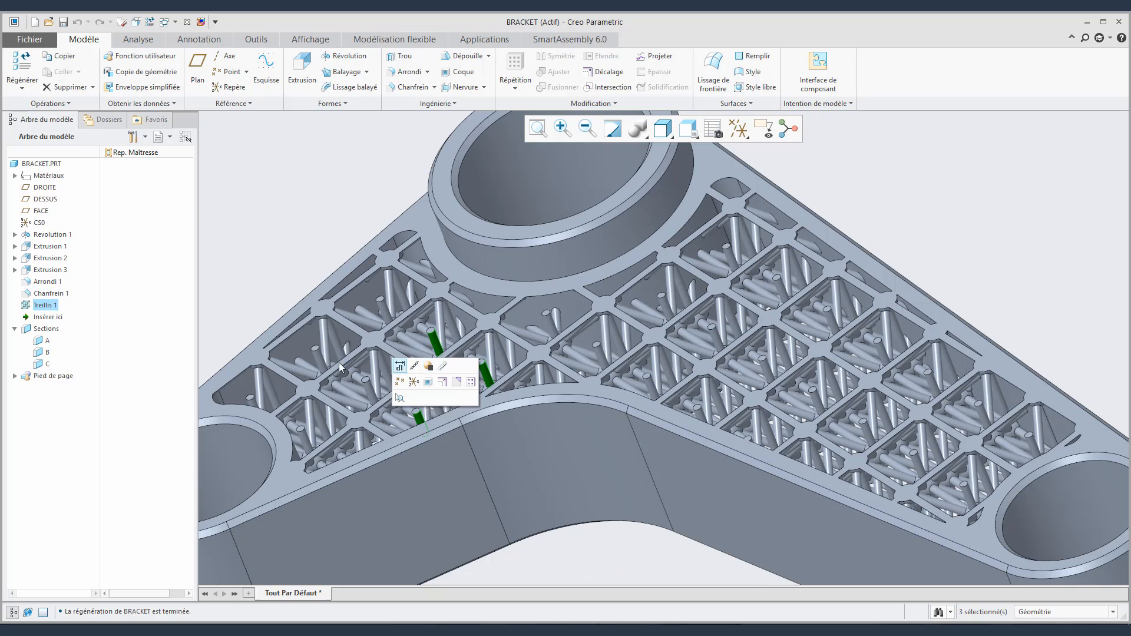
Redefine the lattice feature to remove dangling beams (Enlever les poutres bancales) and preview the resulting geometry.
click(47, 304)
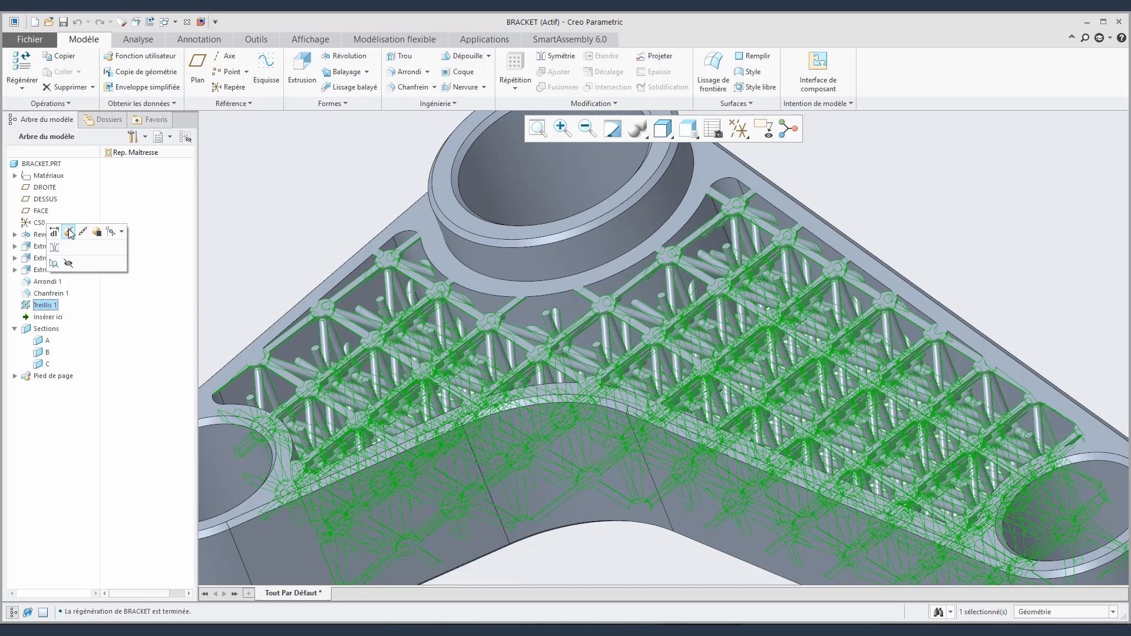
click(69, 231)
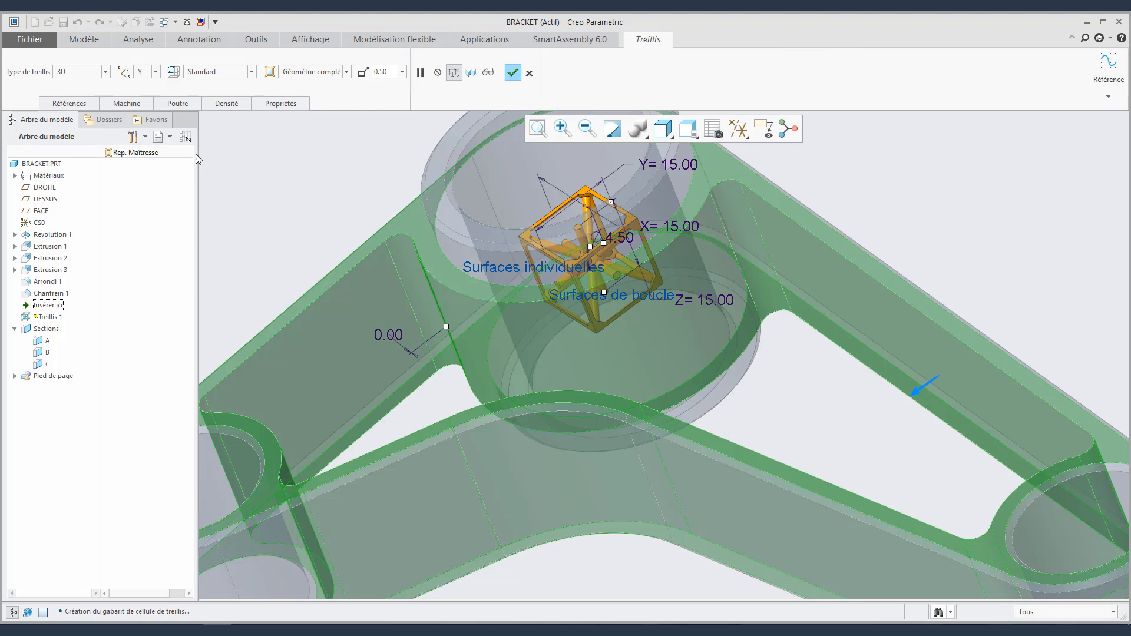
click(137, 106)
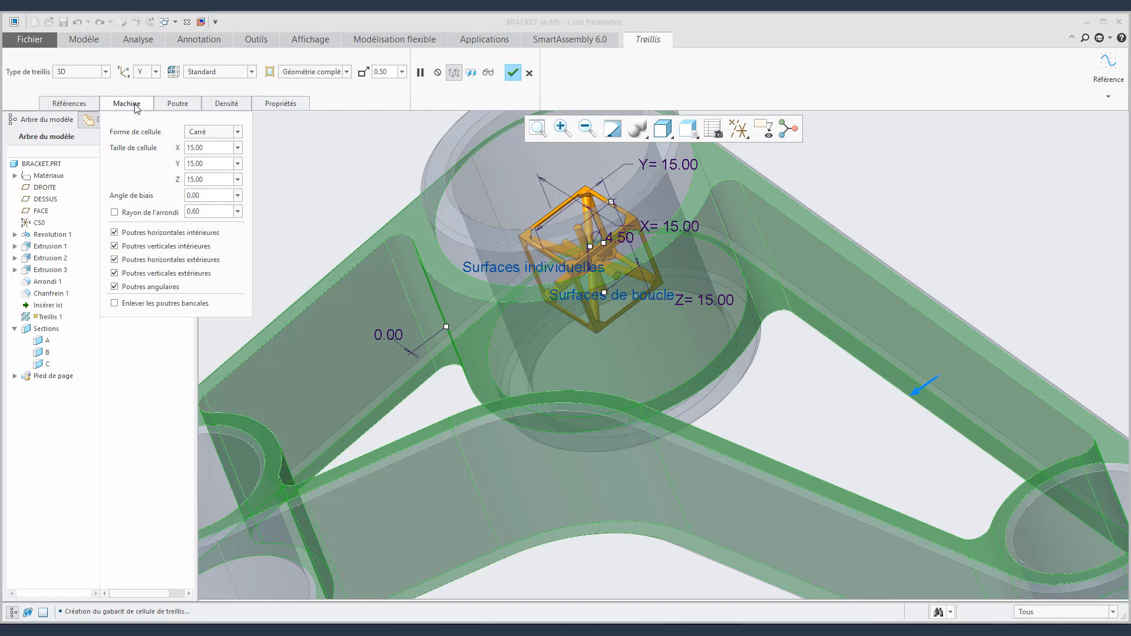
click(129, 304)
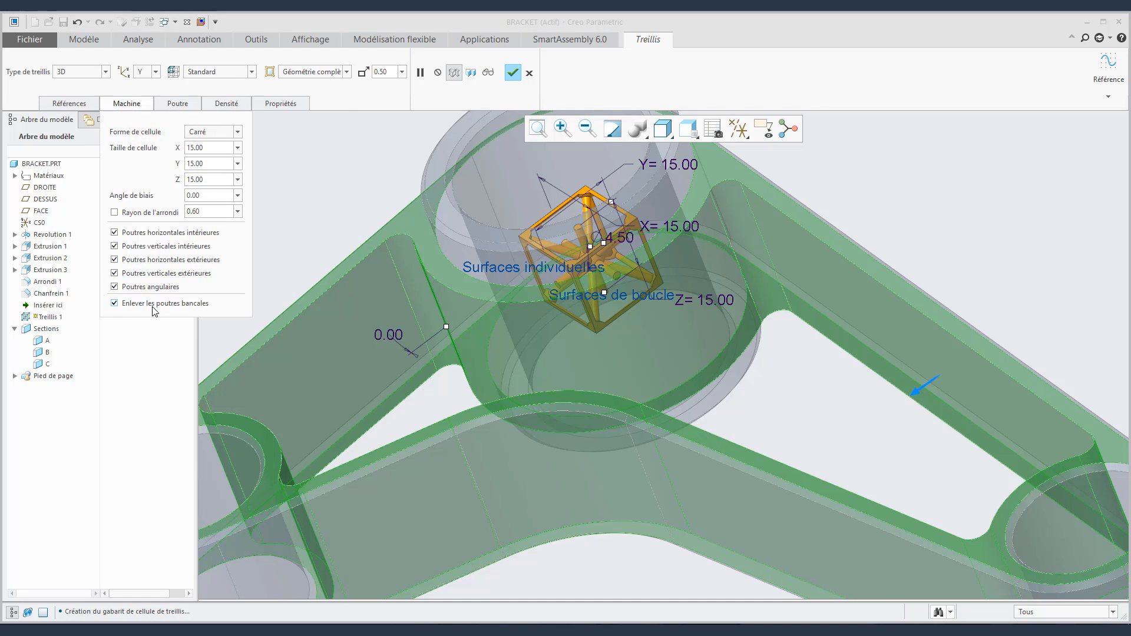
click(488, 73)
mouse_move(429, 362)
middle_down()
mouse_move(447, 421)
mouse_move(450, 352)
mouse_move(439, 389)
mouse_move(434, 364)
middle_up()
scroll(450, 353, up, 2)
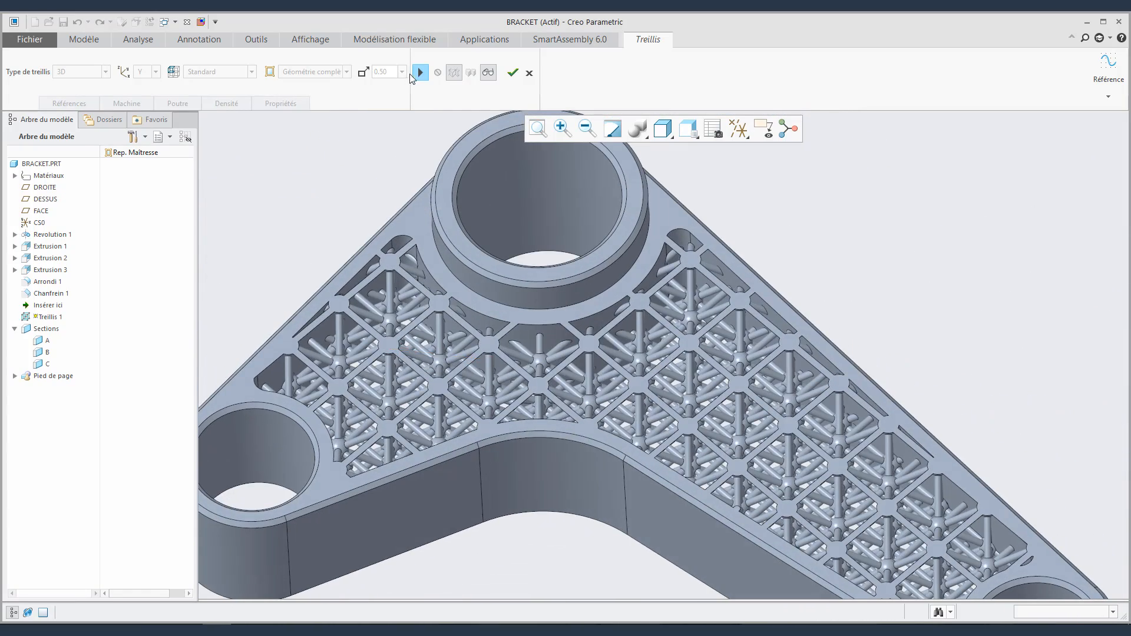
Scale the lattice cell by 0.50 again, set its representation to Simplifiée, and complete the feature.
click(418, 73)
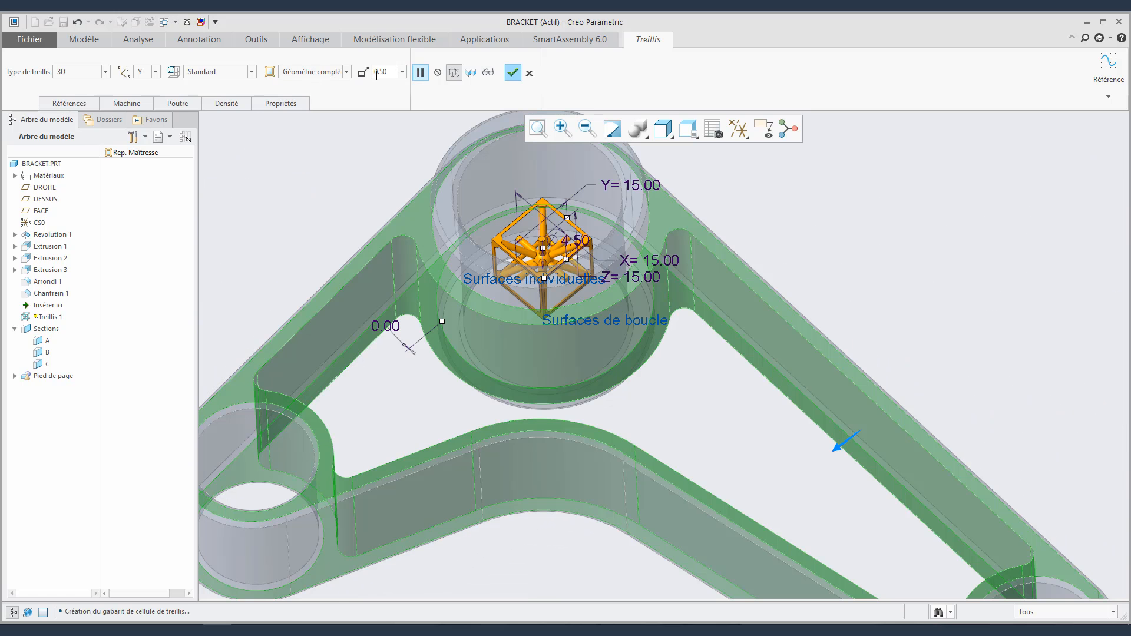
click(402, 71)
click(385, 86)
click(337, 73)
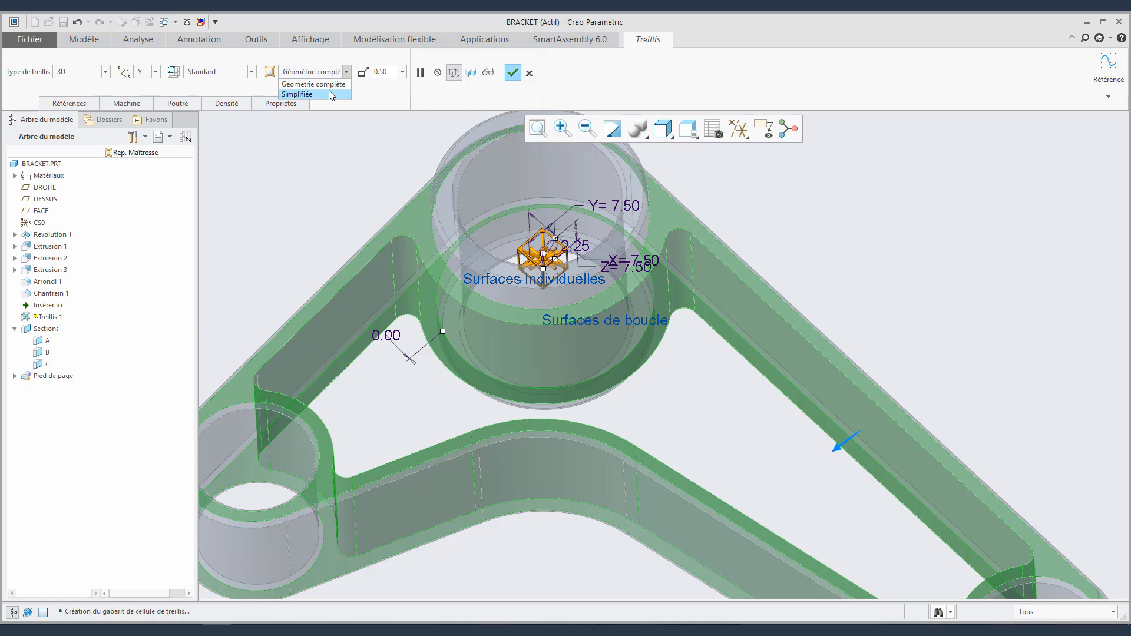
click(331, 94)
click(513, 73)
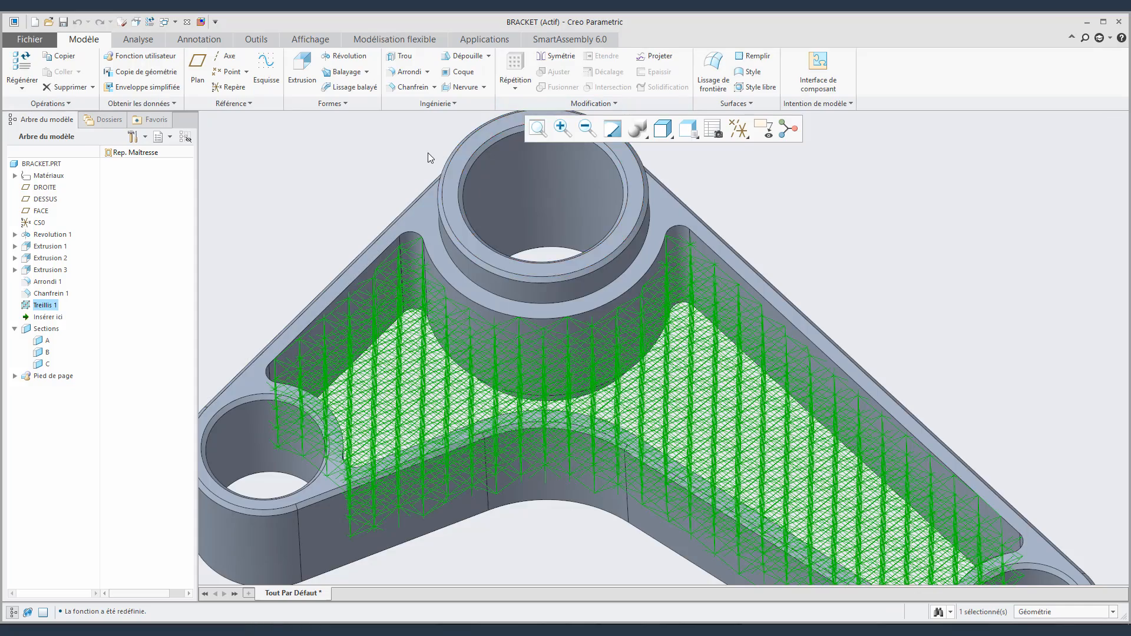
Examine the simplified lattice representation on the bracket from closer up and from a different angle.
scroll(430, 156, up, 3)
middle_drag(493, 210, 489, 216)
click(639, 230)
mouse_move(587, 321)
middle_down()
mouse_move(580, 217)
mouse_move(563, 279)
mouse_move(598, 320)
middle_up()
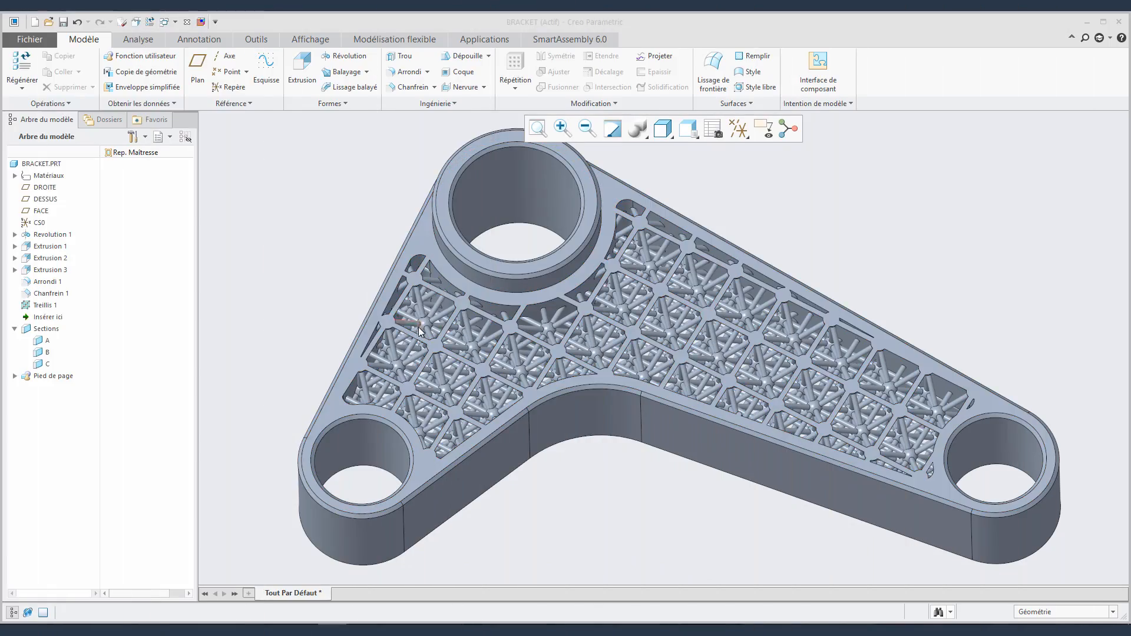
Redefine the full-geometry lattice, adding a variable beam set that references the large boss's outer cylindrical surface, and preview it.
click(423, 330)
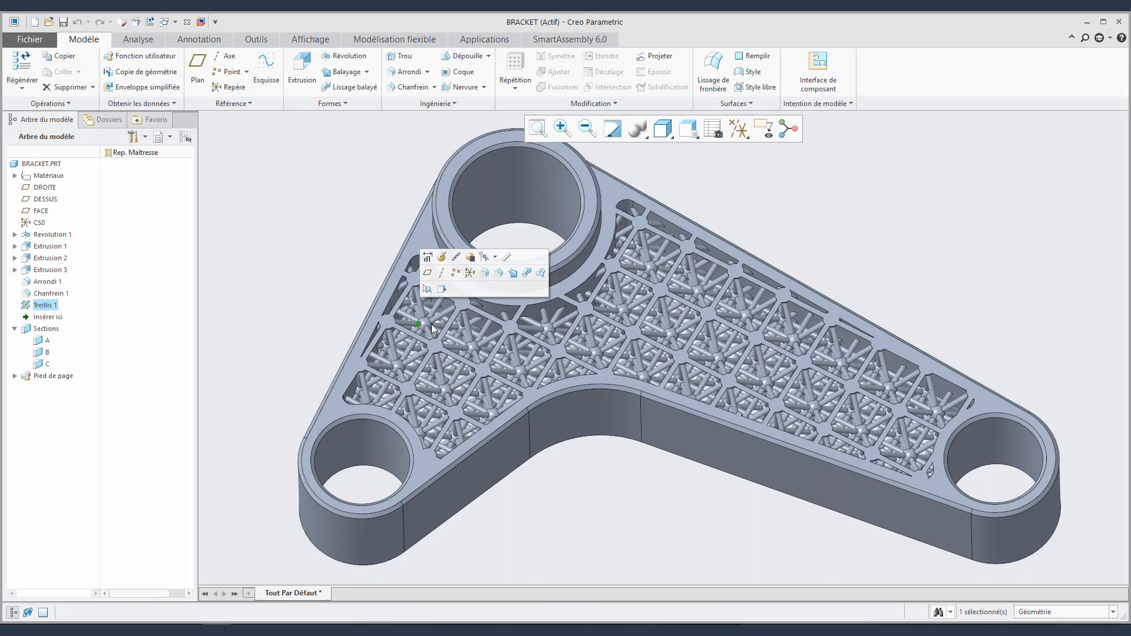
click(441, 256)
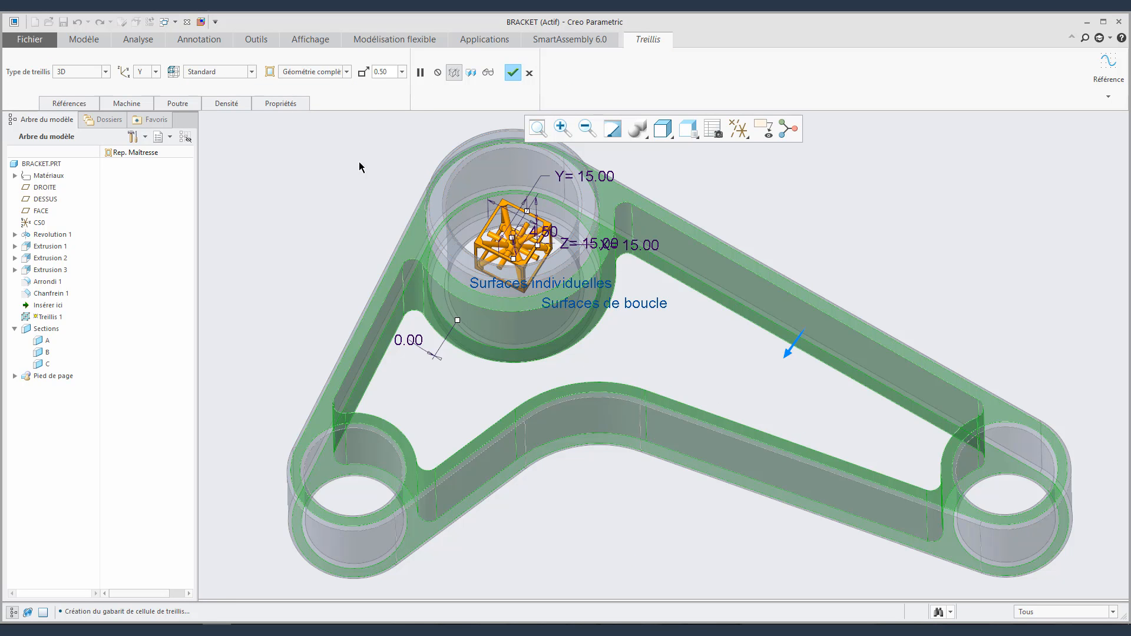
click(237, 109)
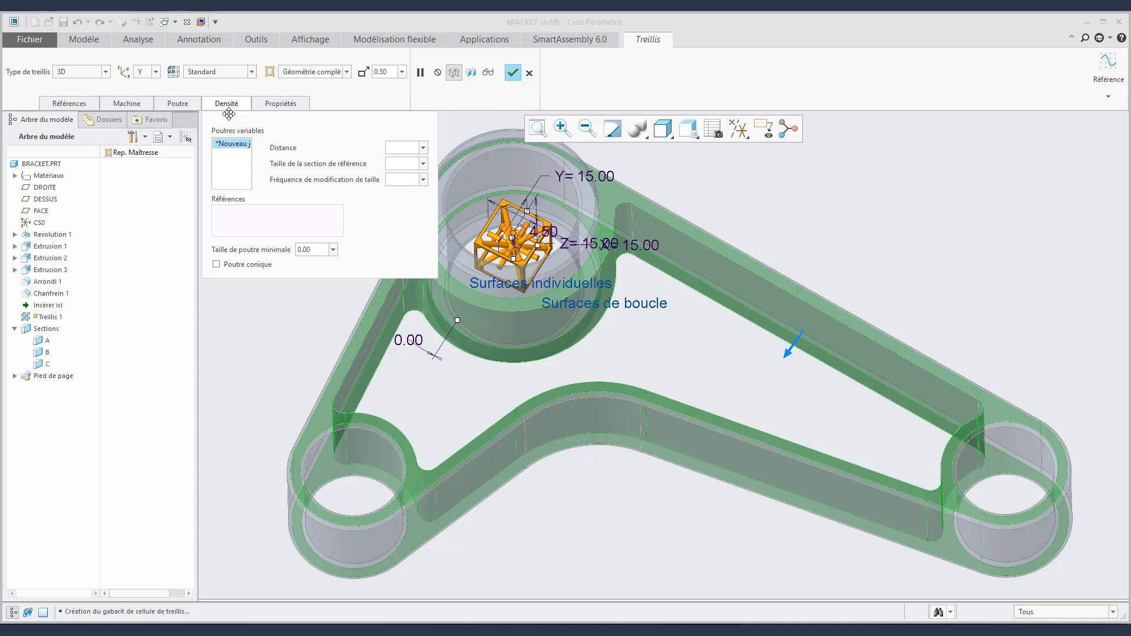
click(185, 106)
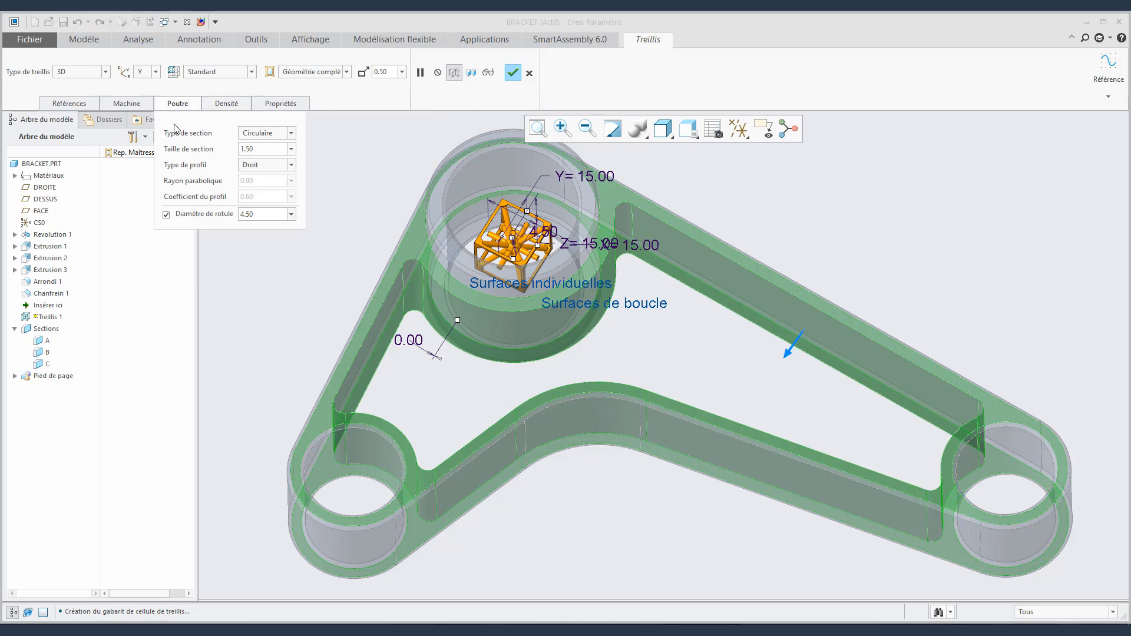
double_click(266, 152)
click(236, 104)
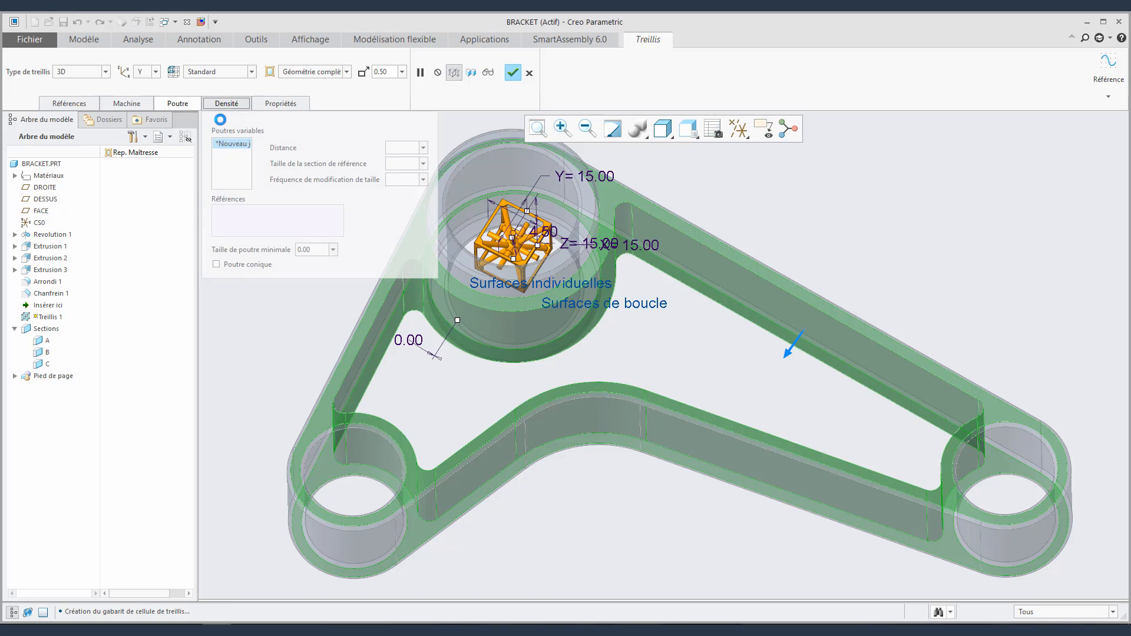
click(237, 150)
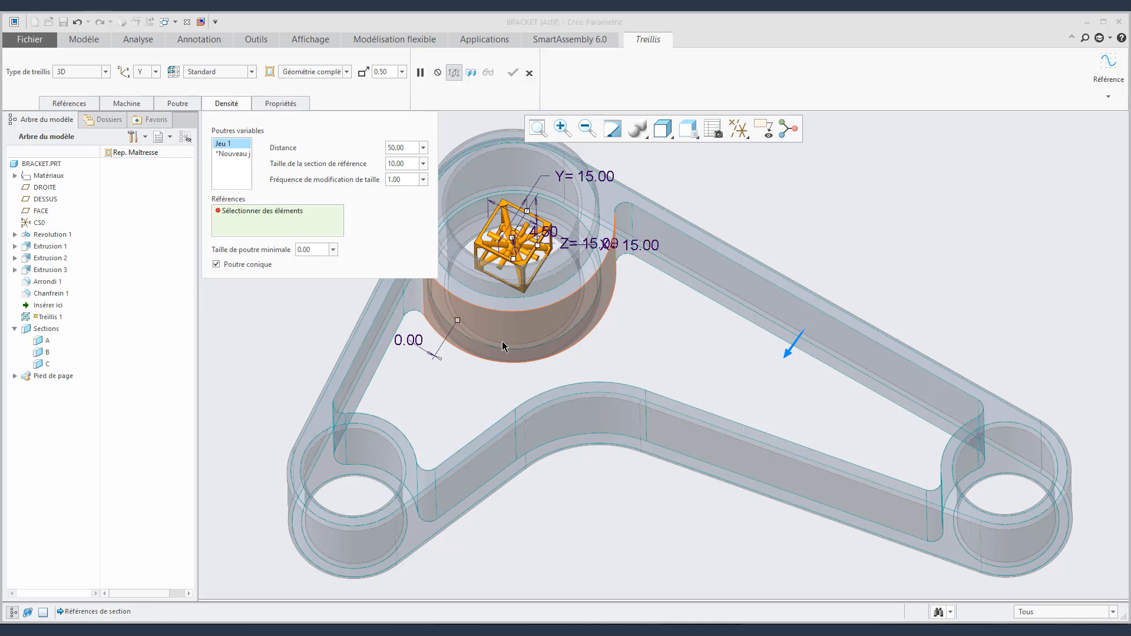
click(502, 344)
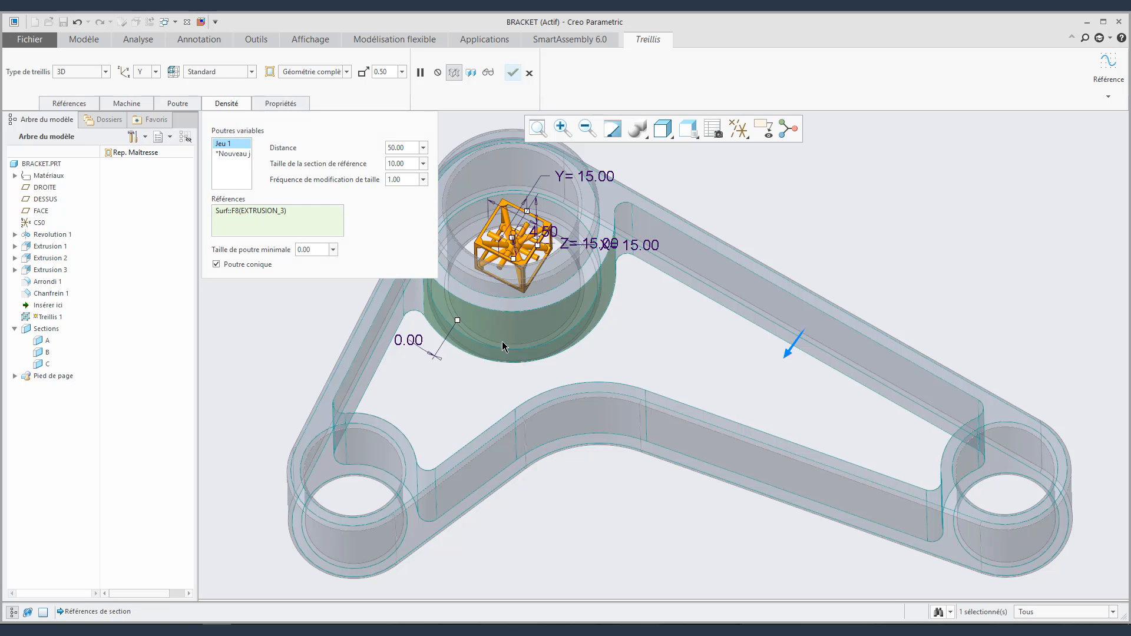
click(488, 73)
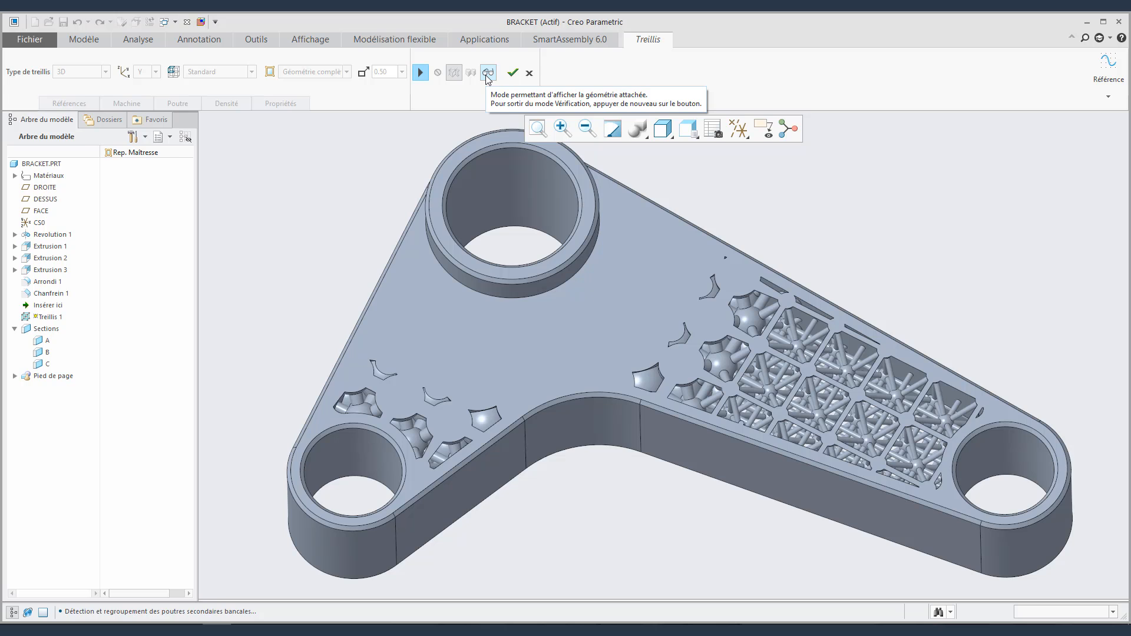
Set the first variable beam set's distance to 30 and its reference section size to 3, and preview the lattice.
click(421, 73)
click(227, 103)
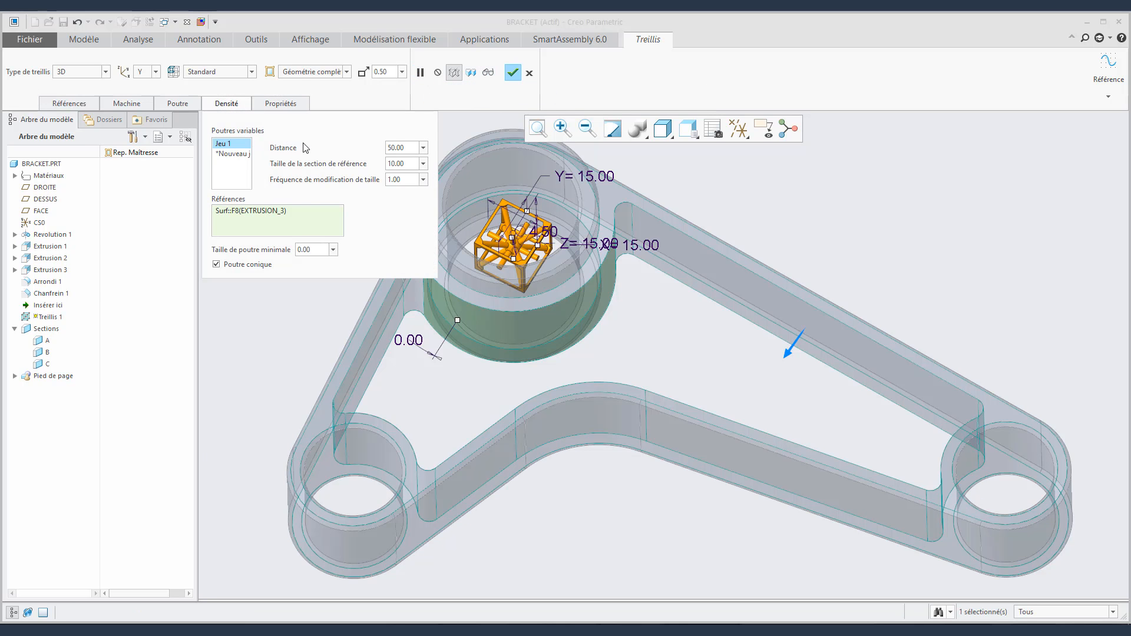
double_click(408, 148)
text(30)
double_click(409, 163)
text(3)
click(488, 72)
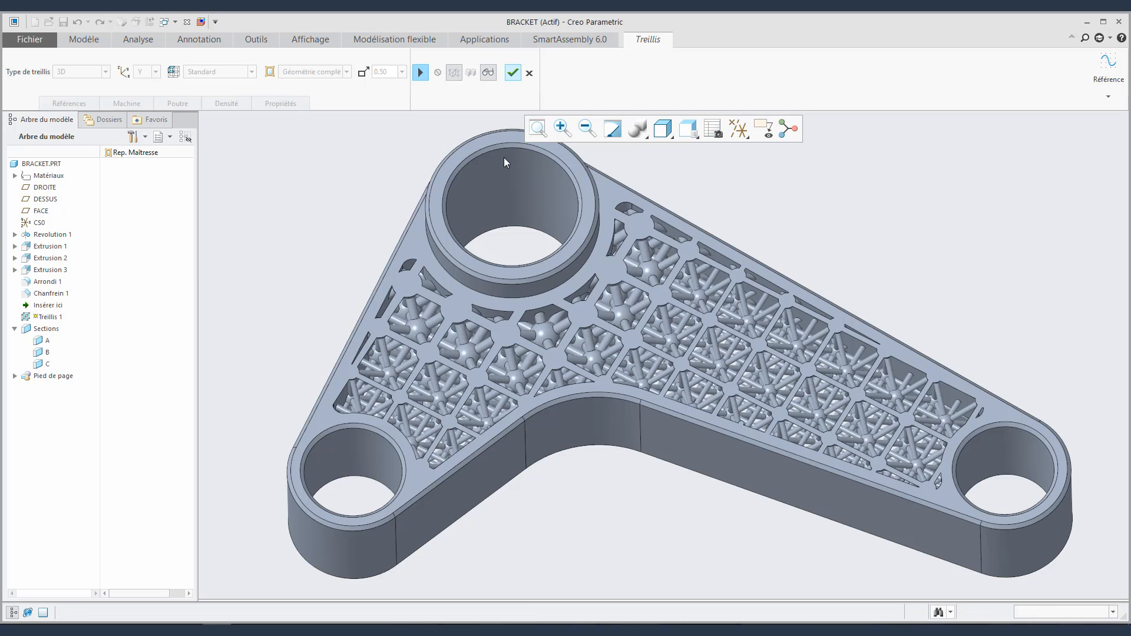
mouse_move(503, 157)
middle_down()
mouse_move(513, 248)
mouse_move(509, 216)
middle_up()
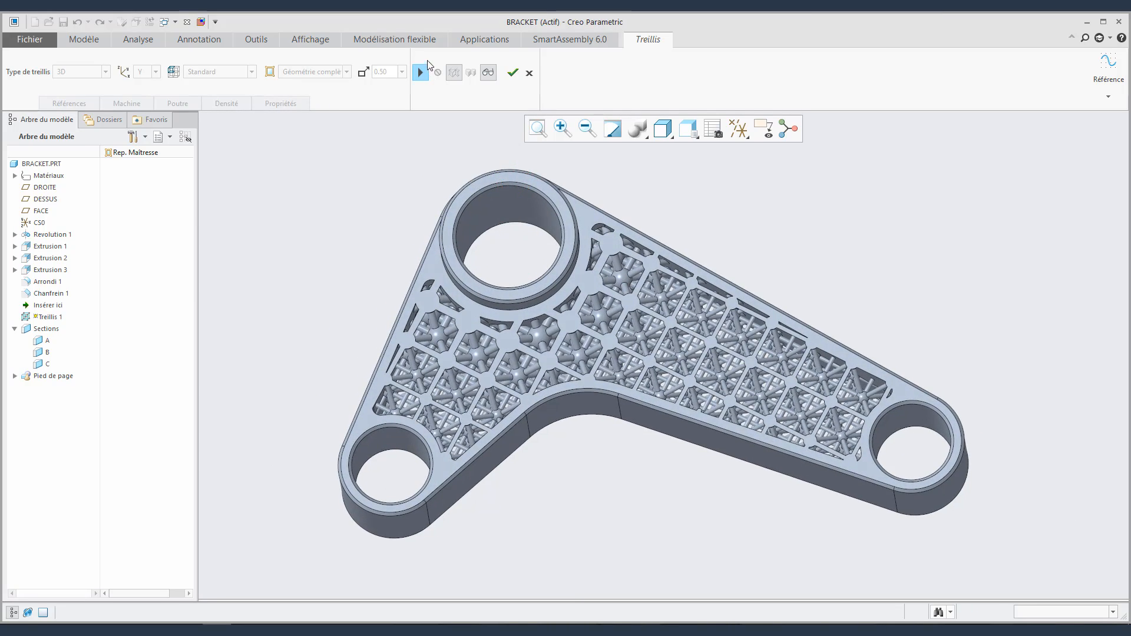
Add a second variable beam set referencing the outer cylindrical surface of the small boss at the bracket's long arm end.
click(419, 72)
click(226, 103)
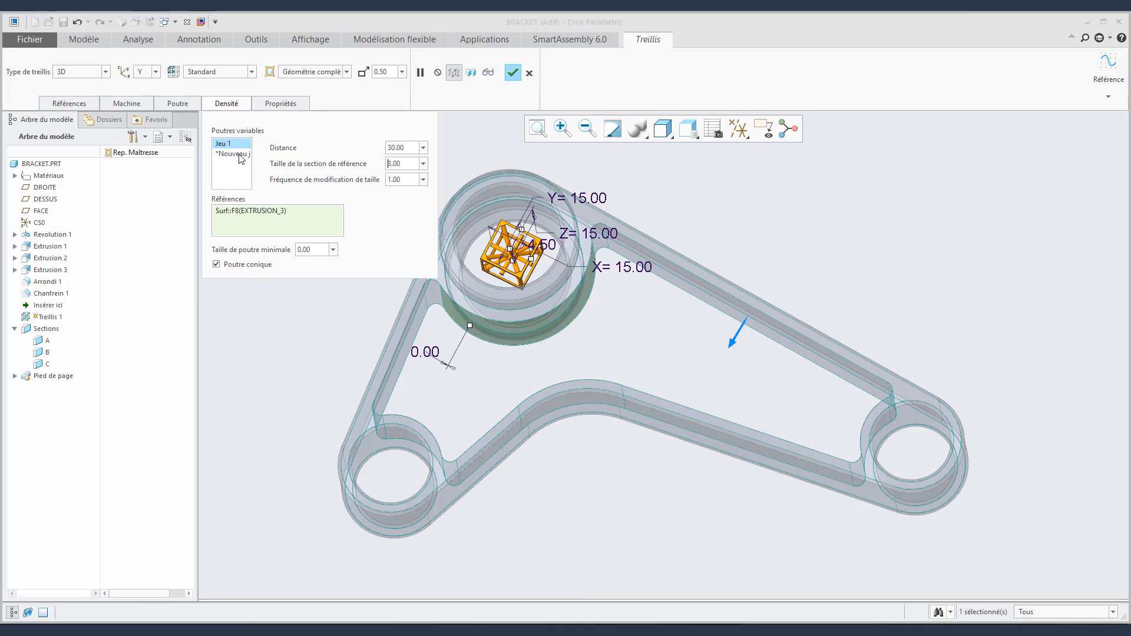
click(224, 153)
middle_drag(571, 348, 601, 354)
click(892, 442)
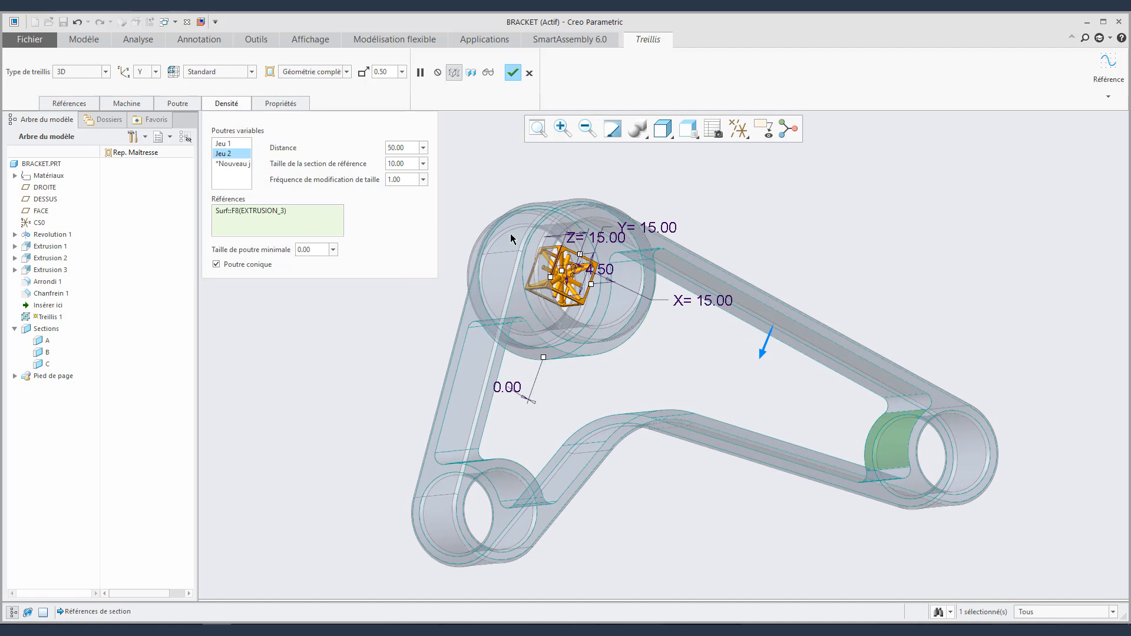
Set the second beam set's distance to 15 and reference section size to 4, and complete the lattice feature.
double_click(413, 148)
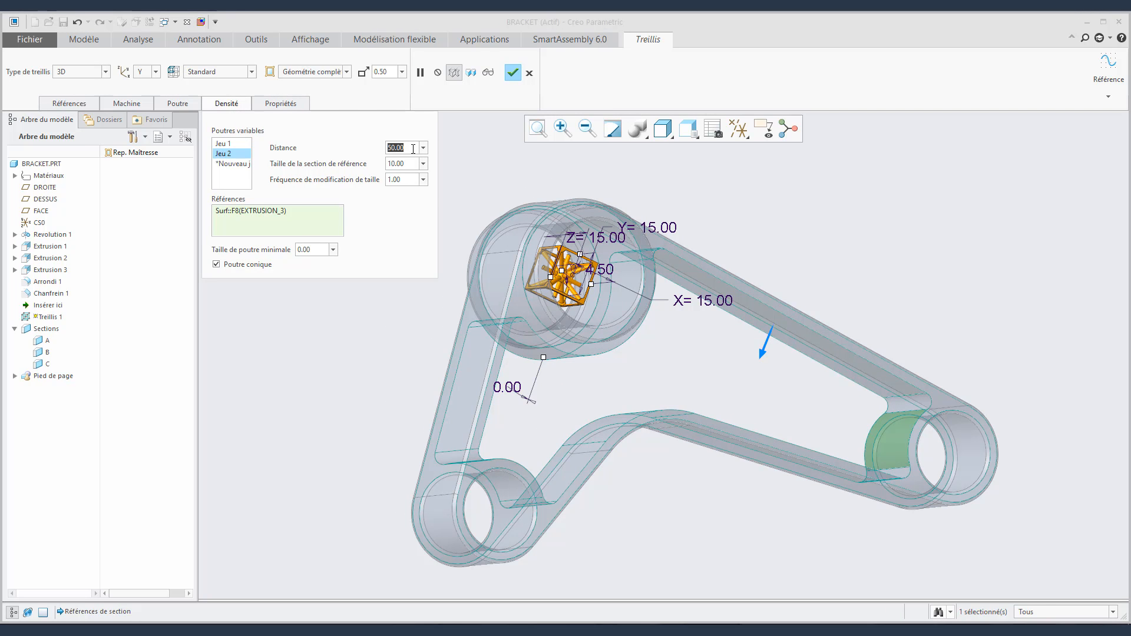
text(15)
double_click(411, 164)
text(4)
key(Return)
click(511, 74)
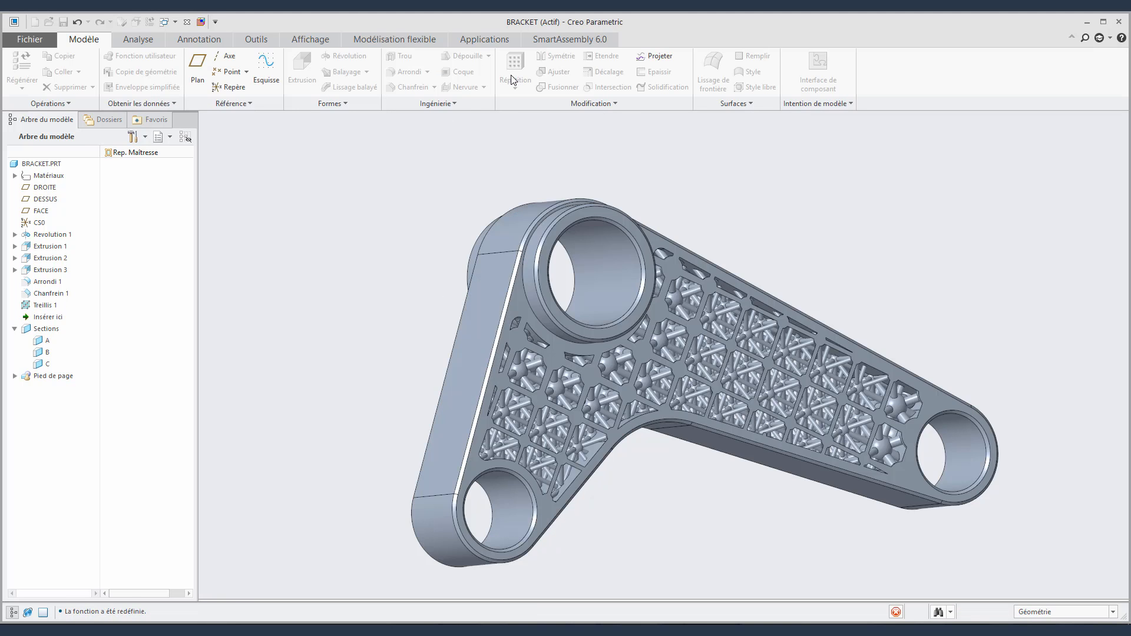
middle_drag(736, 259, 732, 232)
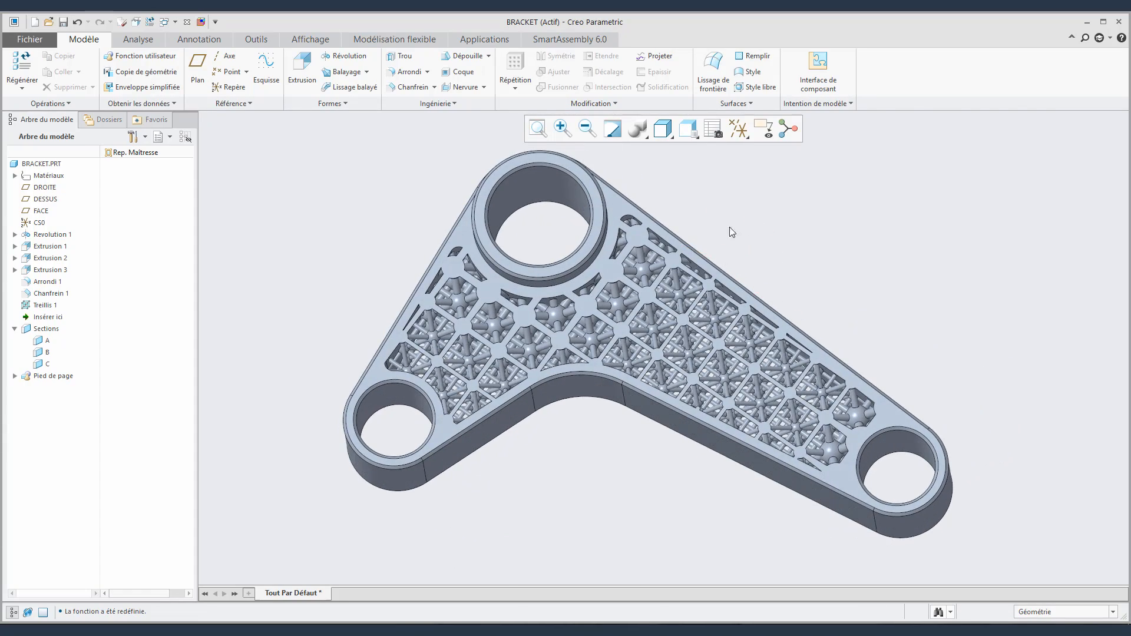